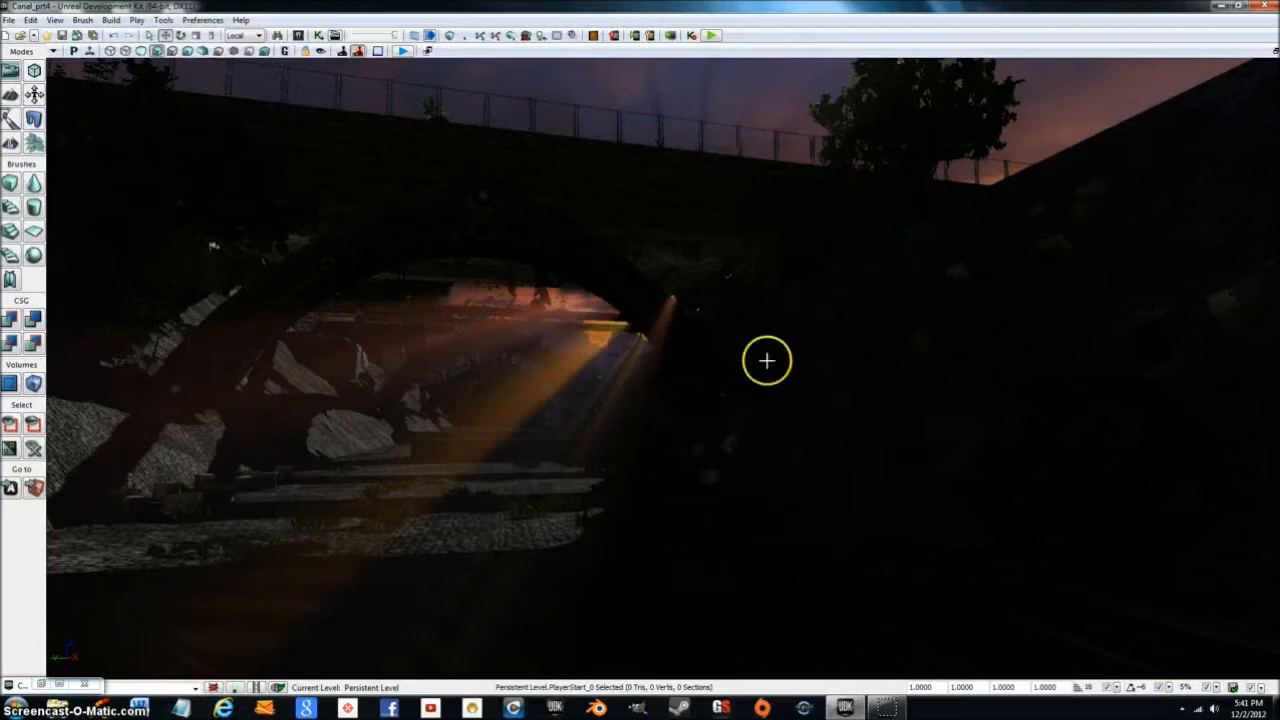
- Filter the Content Browser assets to particle systems and search for "fire"
{"action": "right_click_drag", "start_coordinate": [655, 403], "coordinate": [963, 391]}
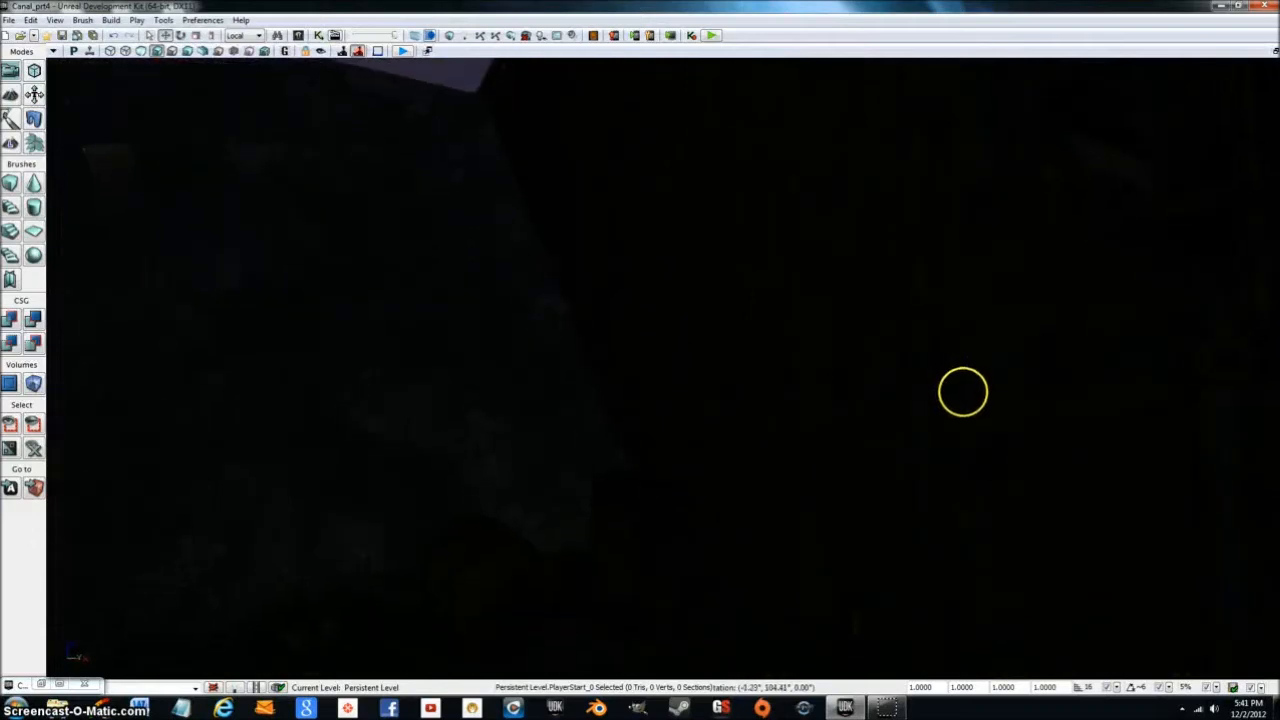
{"action": "left_click", "coordinate": [39, 687]}
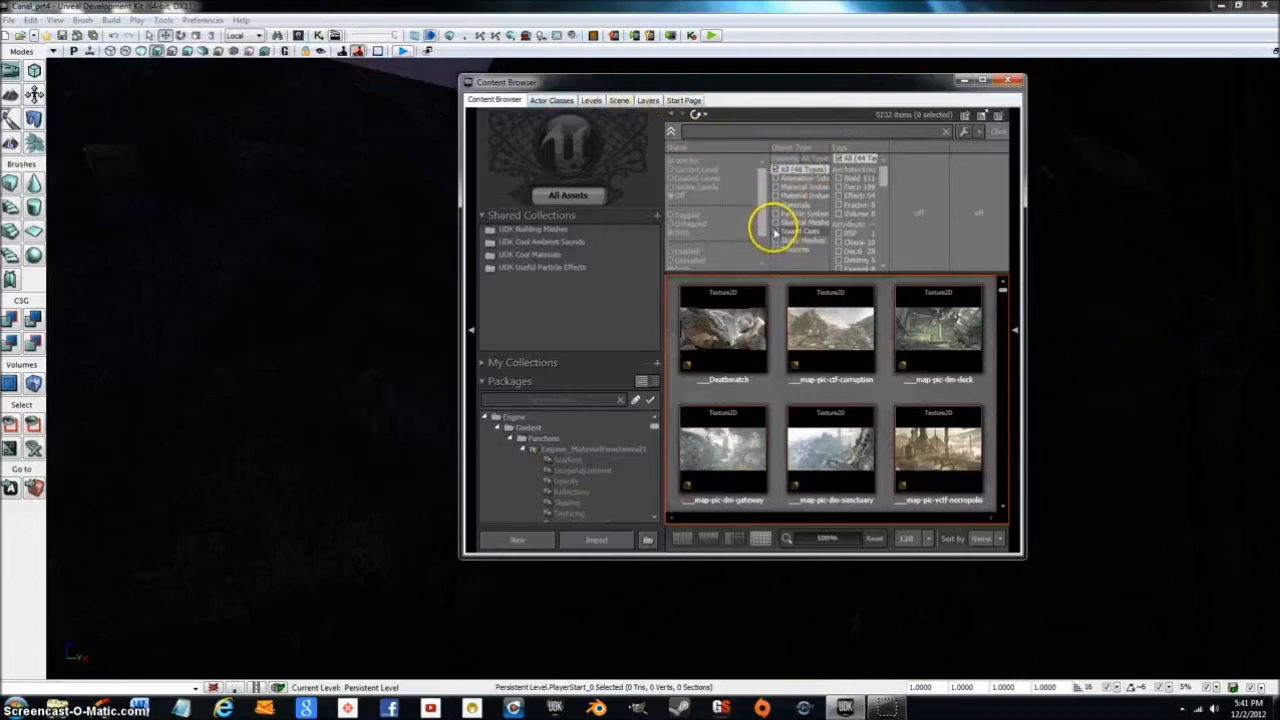
{"action": "left_click", "coordinate": [775, 213]}
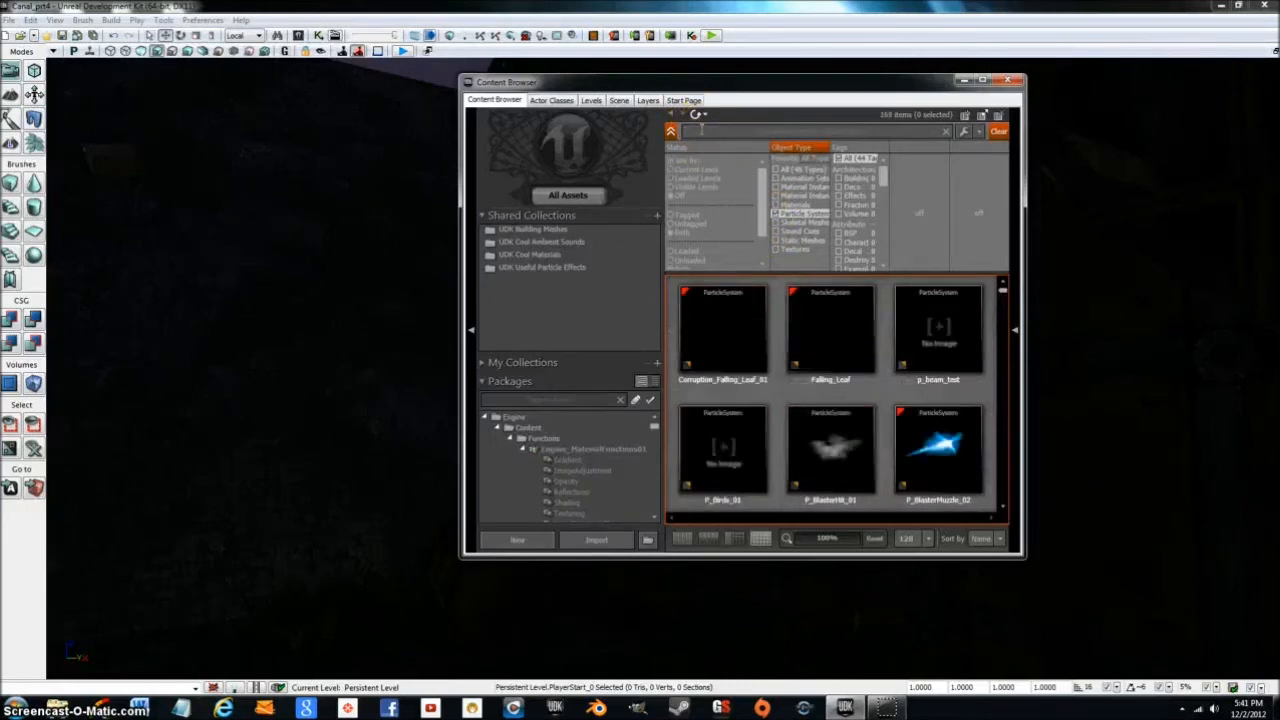
{"action": "left_click", "coordinate": [702, 131]}
{"action": "type", "text": "fire"}
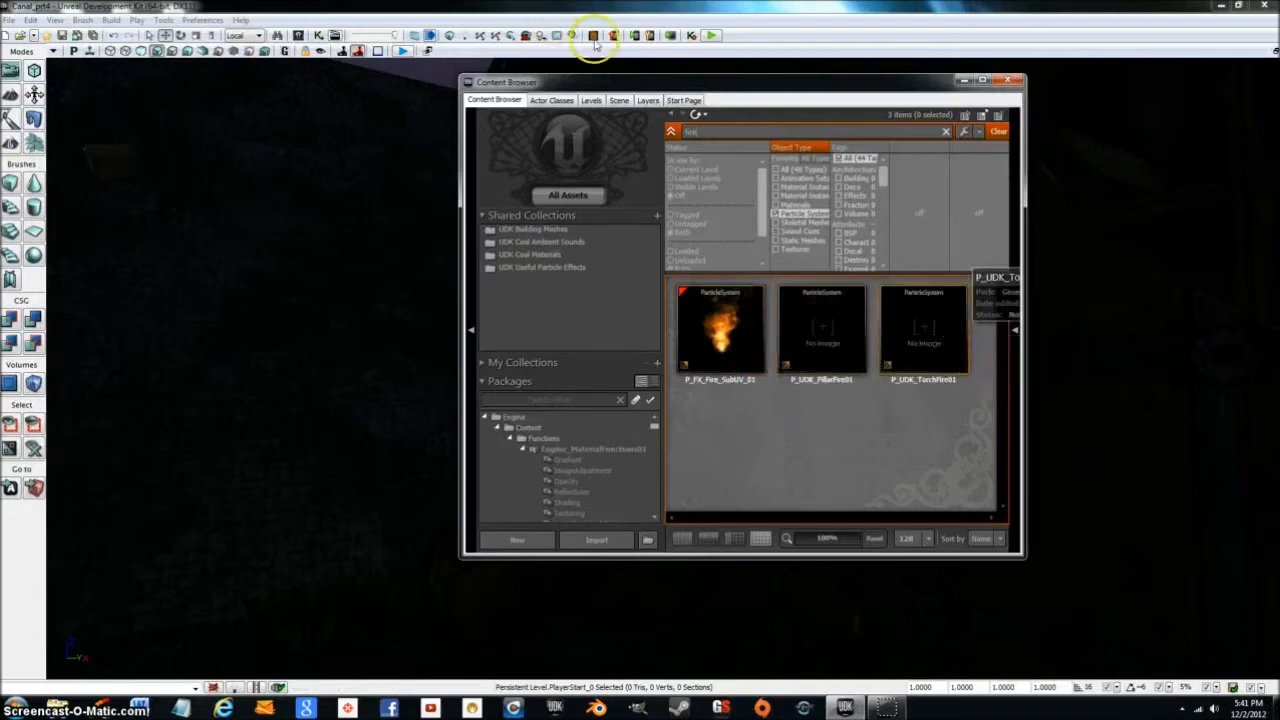
- Place the P_UDK_TorchFire01 particle system in the dark corner of the level and shift the emitter roughly into position
{"action": "left_click_drag", "start_coordinate": [710, 90], "coordinate": [246, 93]}
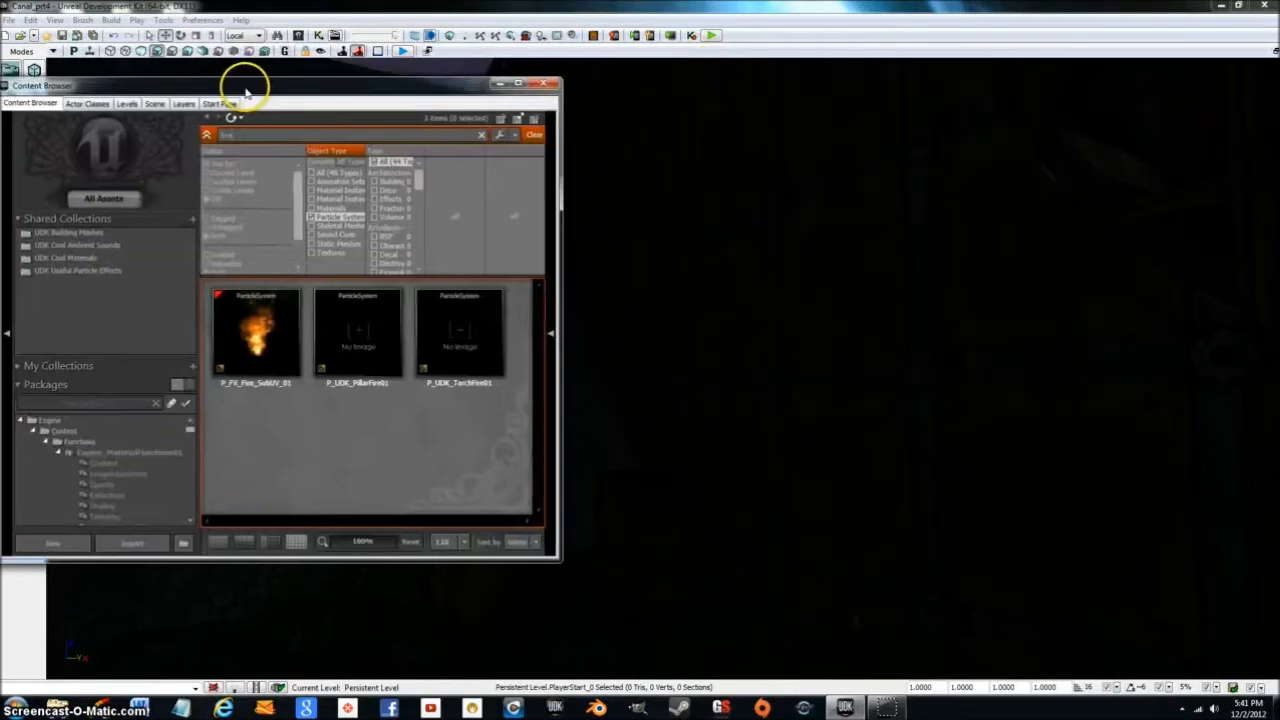
{"action": "left_click", "coordinate": [458, 330]}
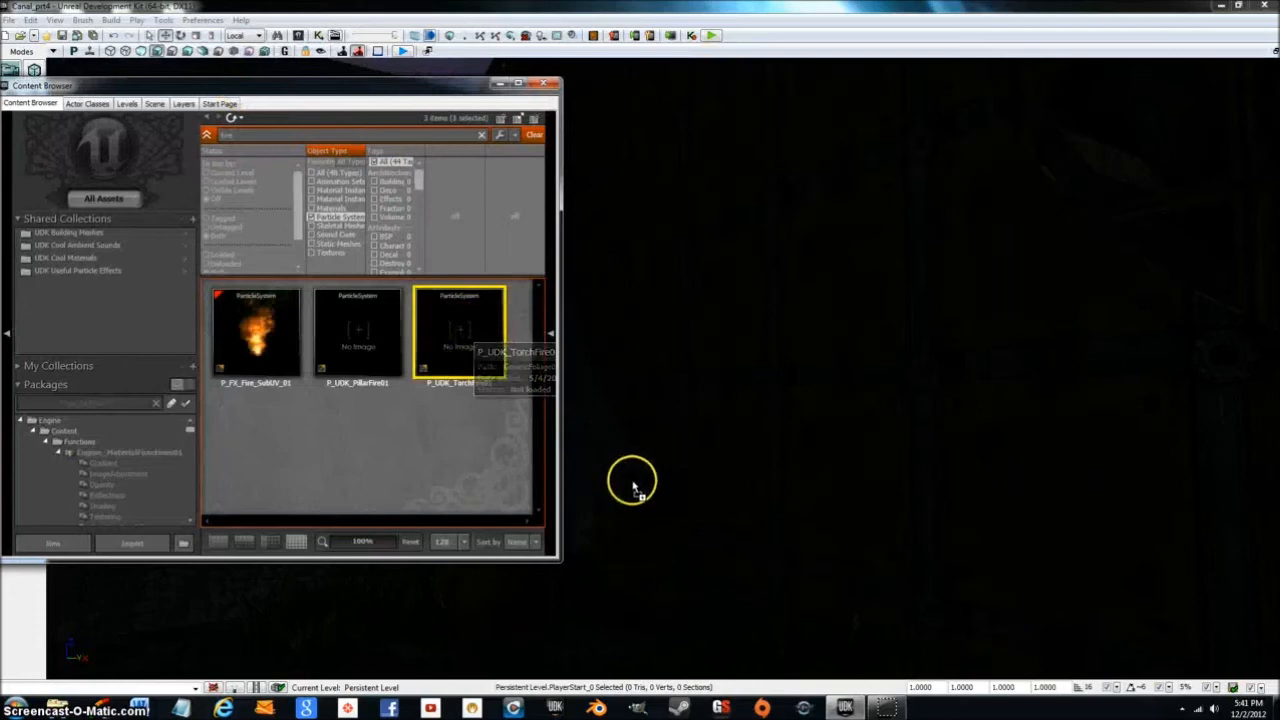
{"action": "left_click_drag", "start_coordinate": [638, 487], "coordinate": [639, 480]}
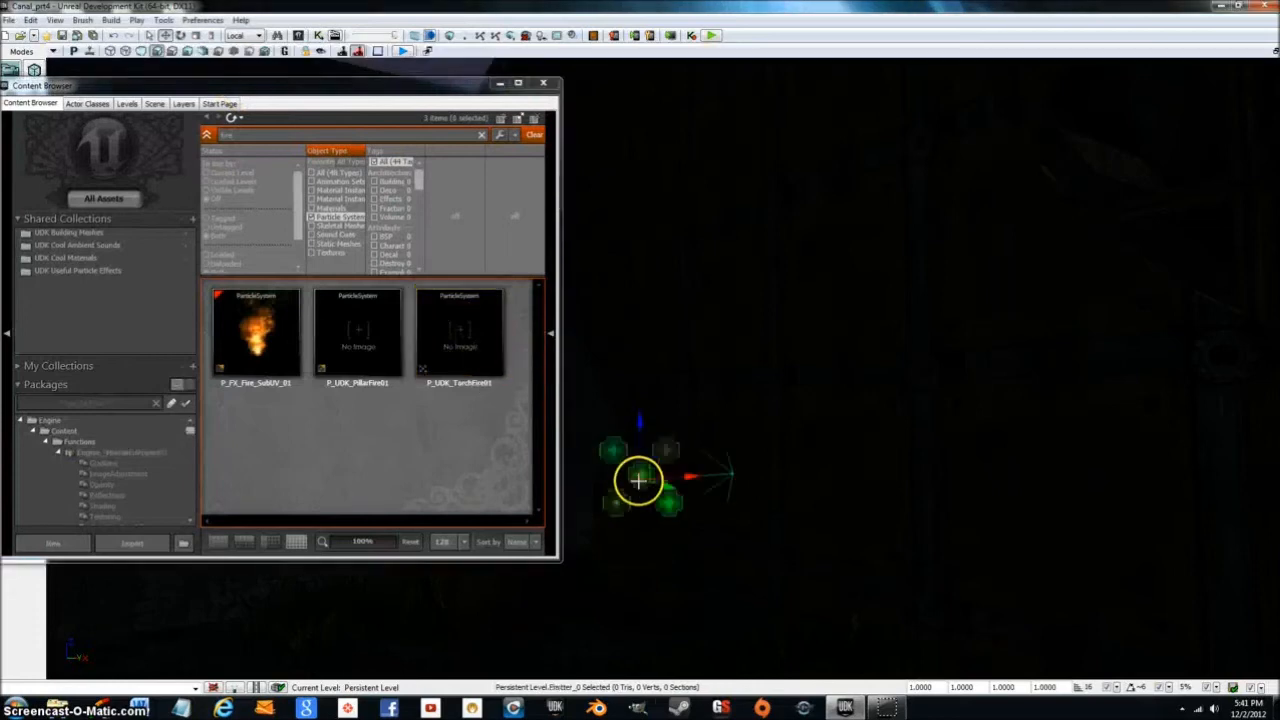
{"action": "left_click", "coordinate": [500, 83]}
{"action": "left_click", "coordinate": [636, 421]}
{"action": "right_click_drag", "start_coordinate": [642, 622], "coordinate": [741, 530]}
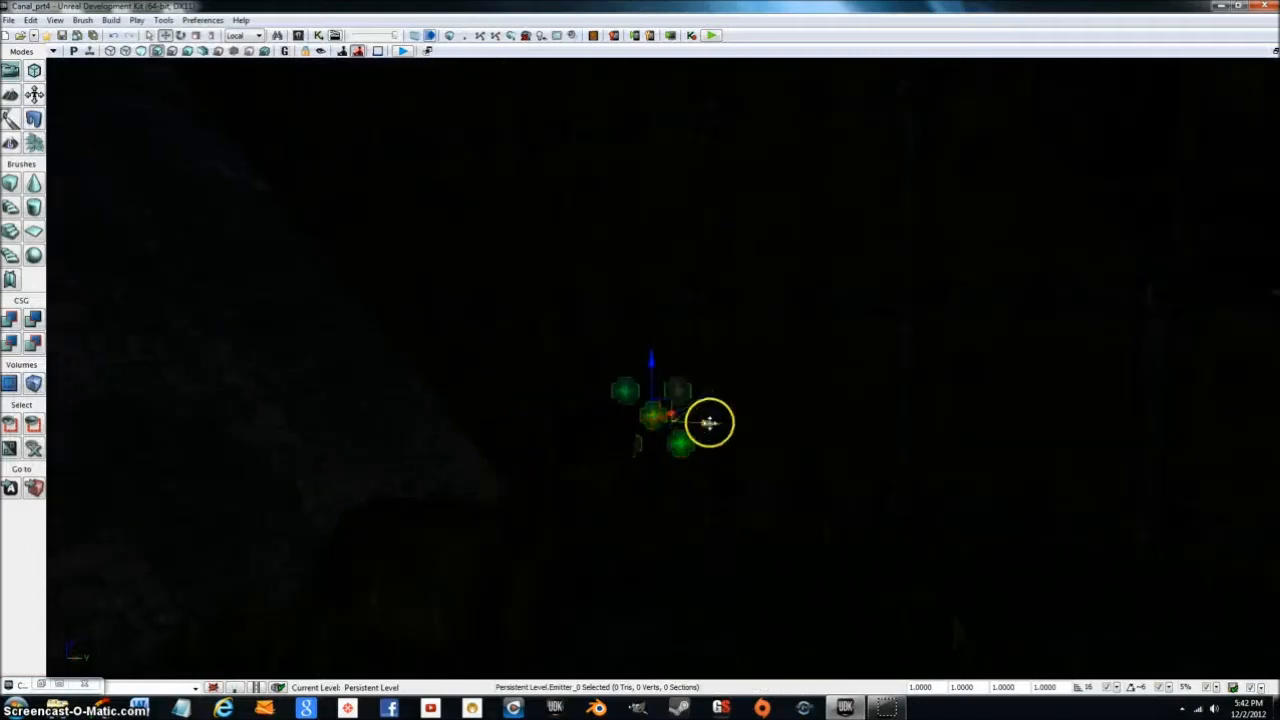
{"action": "left_click_drag", "start_coordinate": [701, 423], "coordinate": [647, 399]}
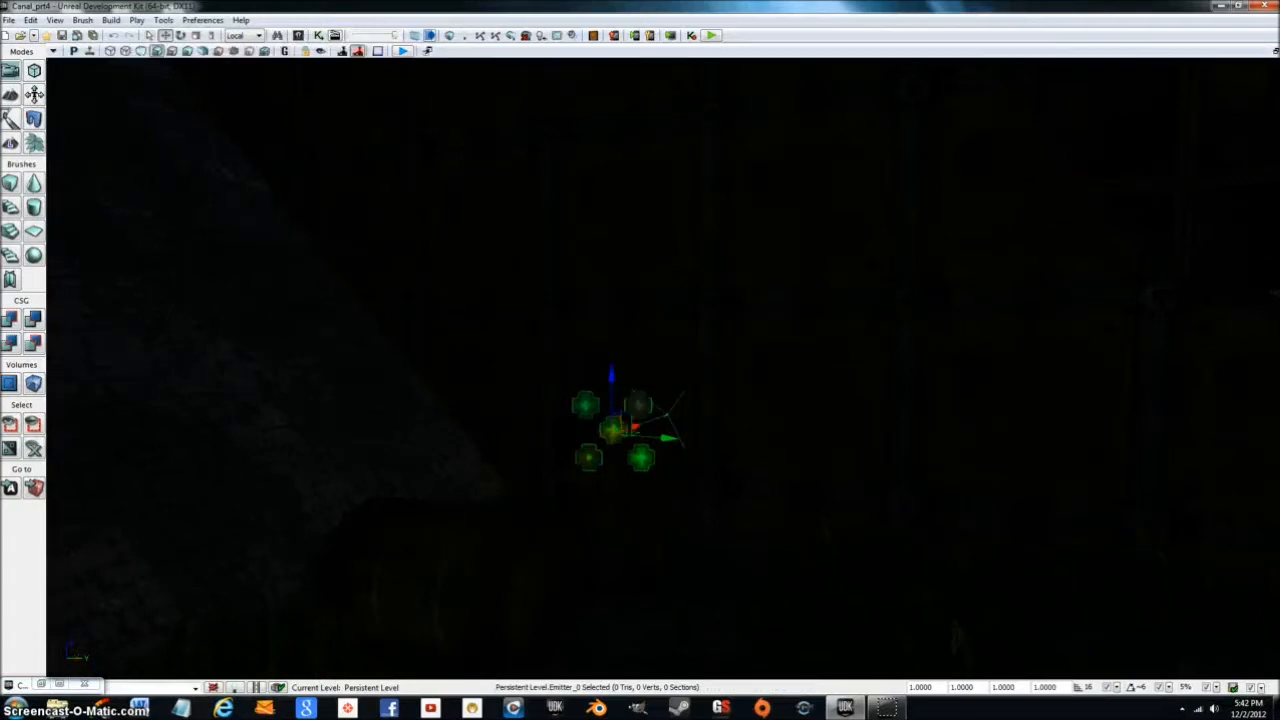
- Centre the torch fire emitter over the small circular mesh in the top wireframe view
{"action": "left_click", "coordinate": [1274, 51]}
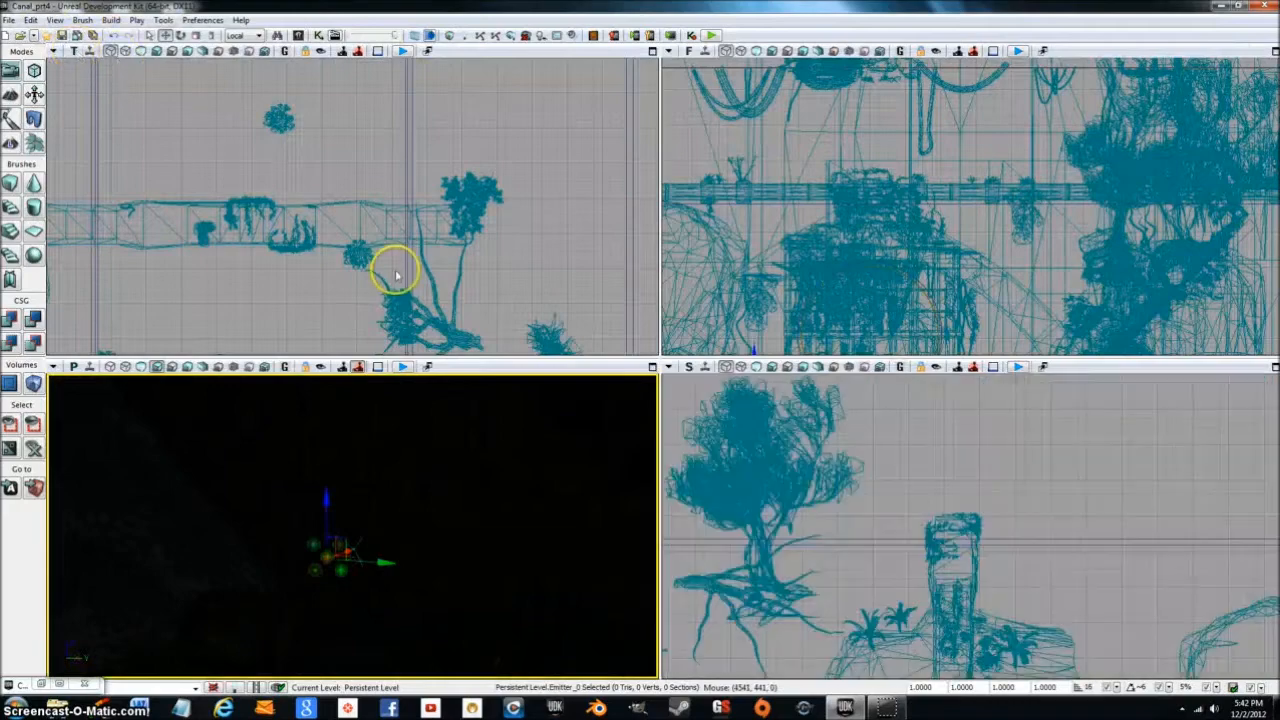
{"action": "left_click_drag", "start_coordinate": [390, 267], "coordinate": [351, 135]}
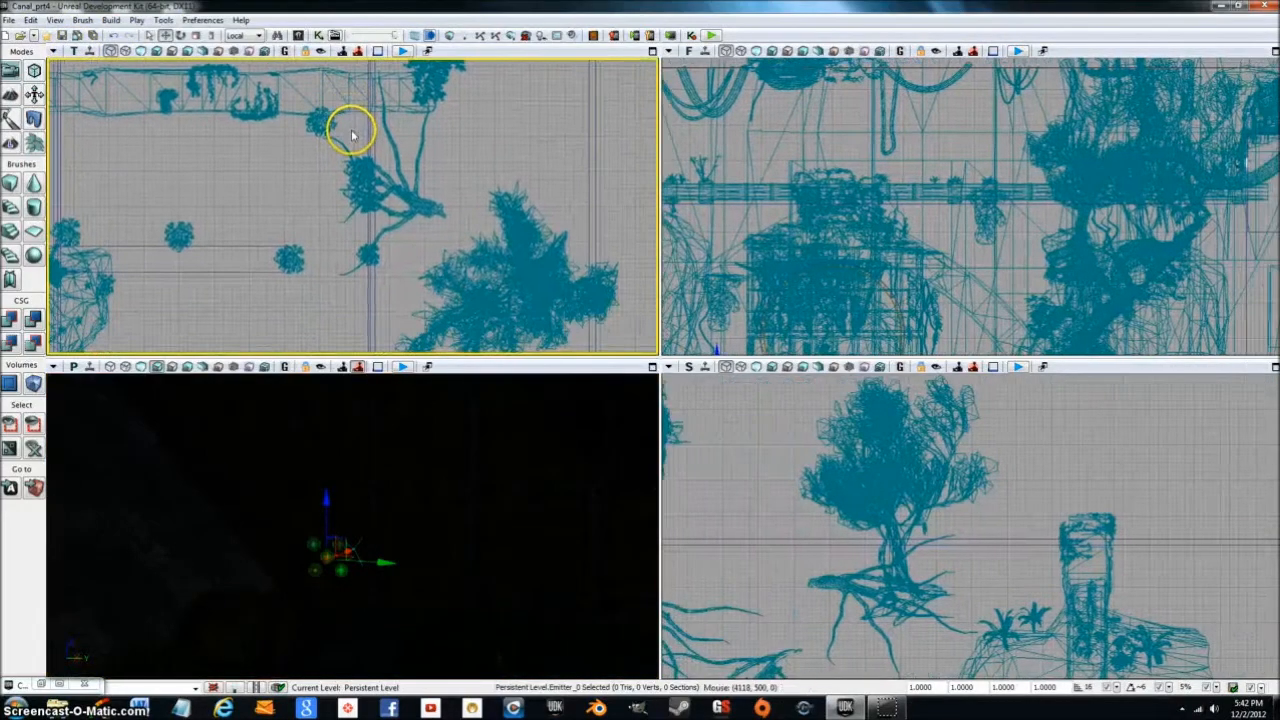
{"action": "scroll", "coordinate": [358, 152], "scroll_direction": "down", "scroll_amount": 2}
{"action": "left_click_drag", "start_coordinate": [331, 41], "coordinate": [330, 8]}
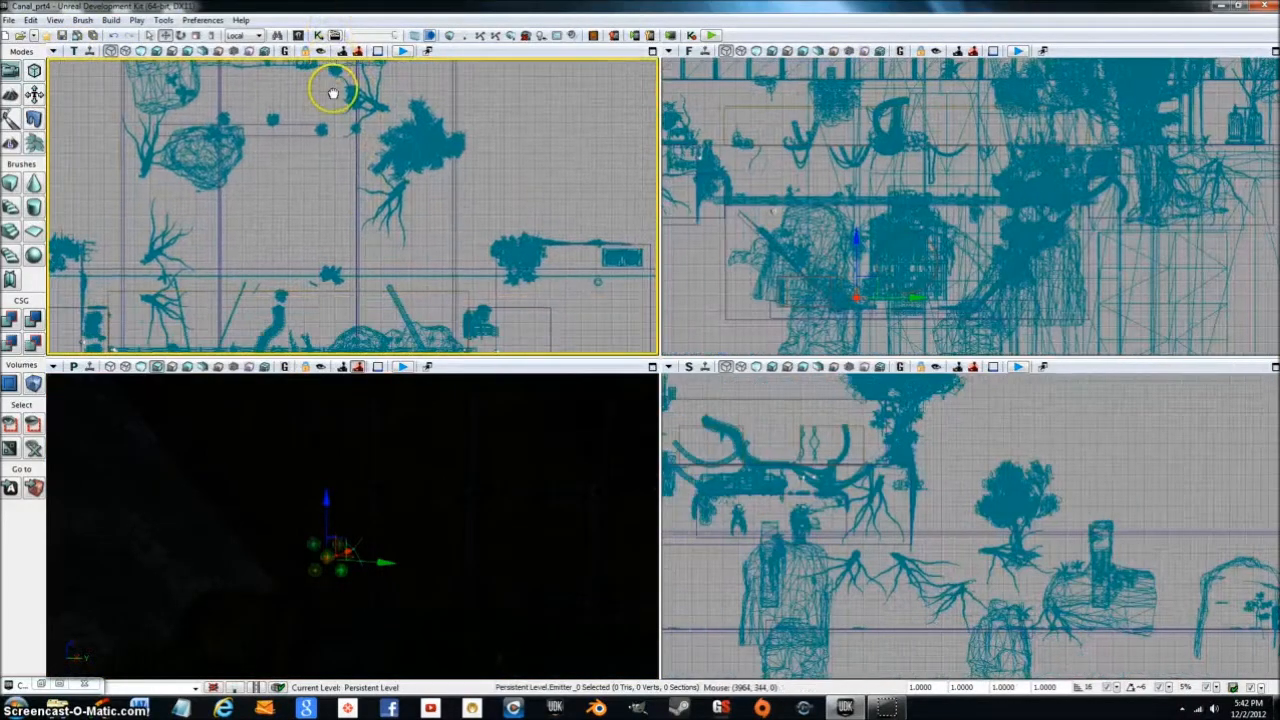
{"action": "scroll", "coordinate": [343, 186], "scroll_direction": "down", "scroll_amount": 3}
{"action": "scroll", "coordinate": [331, 175], "scroll_direction": "down", "scroll_amount": 3}
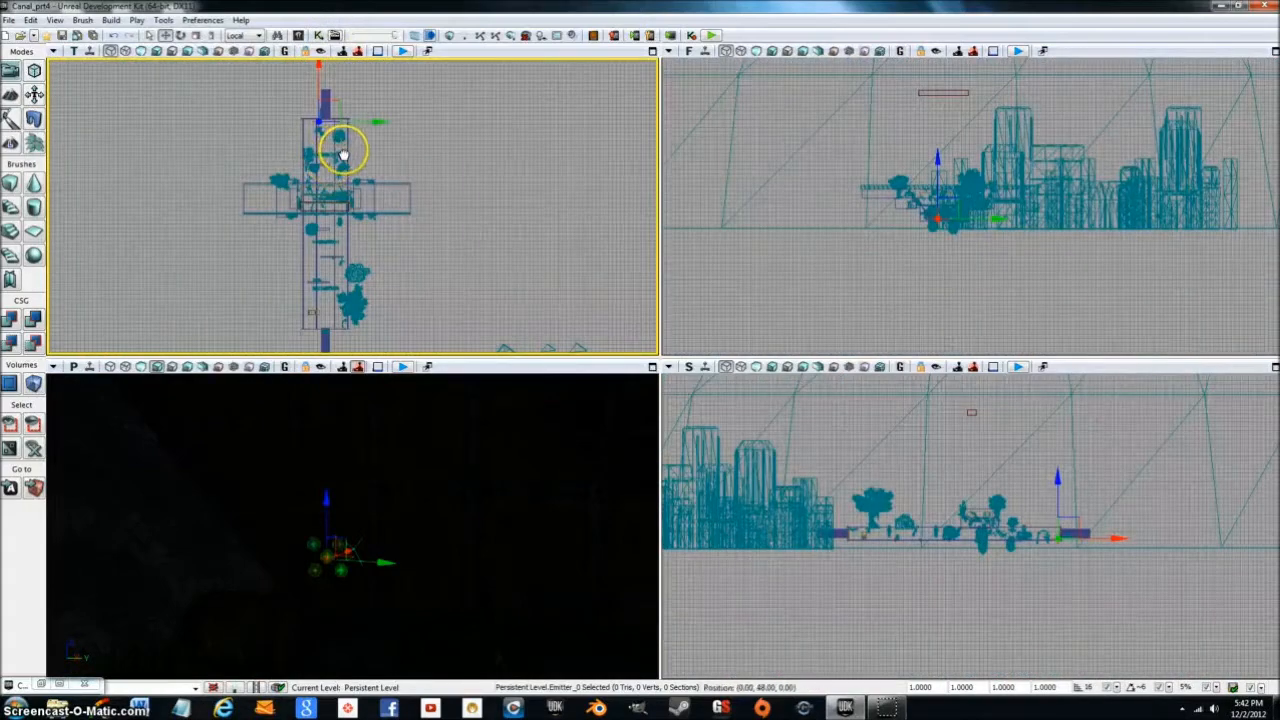
{"action": "scroll", "coordinate": [440, 215], "scroll_direction": "up", "scroll_amount": 2}
{"action": "scroll", "coordinate": [427, 212], "scroll_direction": "up", "scroll_amount": 2}
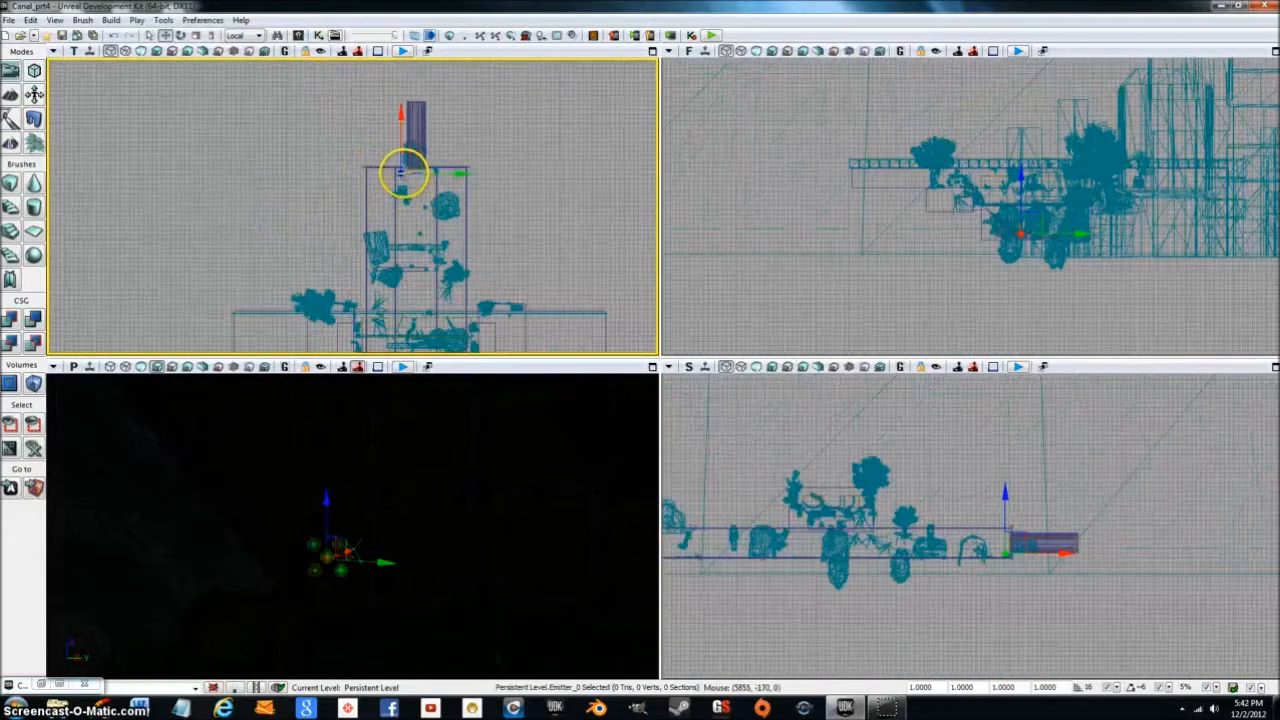
{"action": "scroll", "coordinate": [402, 172], "scroll_direction": "up", "scroll_amount": 3}
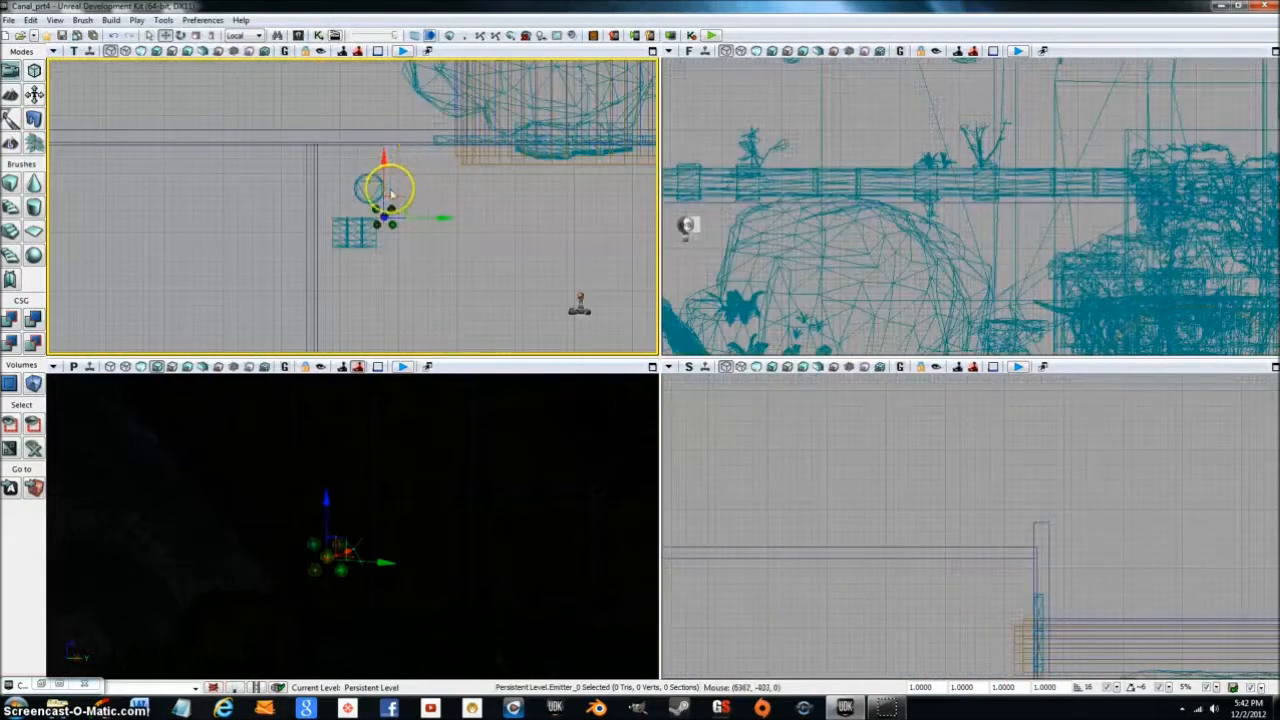
{"action": "left_click_drag", "start_coordinate": [406, 195], "coordinate": [392, 170]}
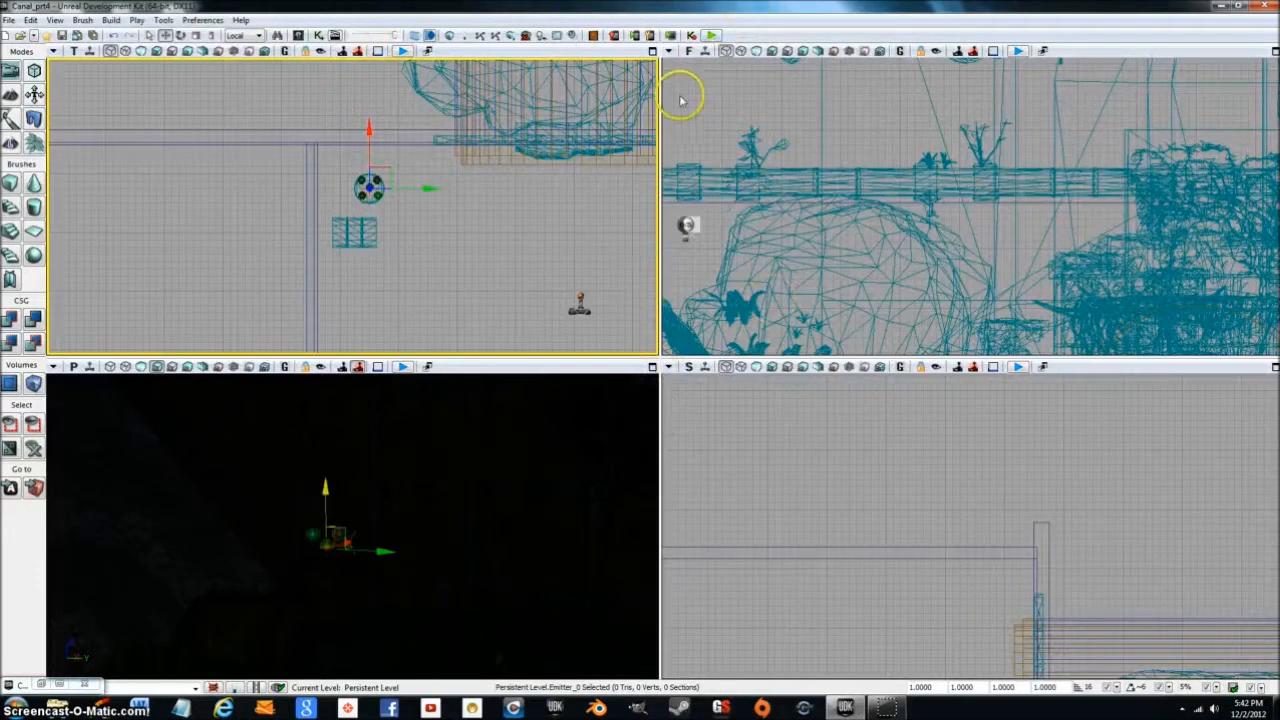
- Maximize the perspective view and play the level to check the torch fire's position from close up and farther back
{"action": "left_click", "coordinate": [651, 369]}
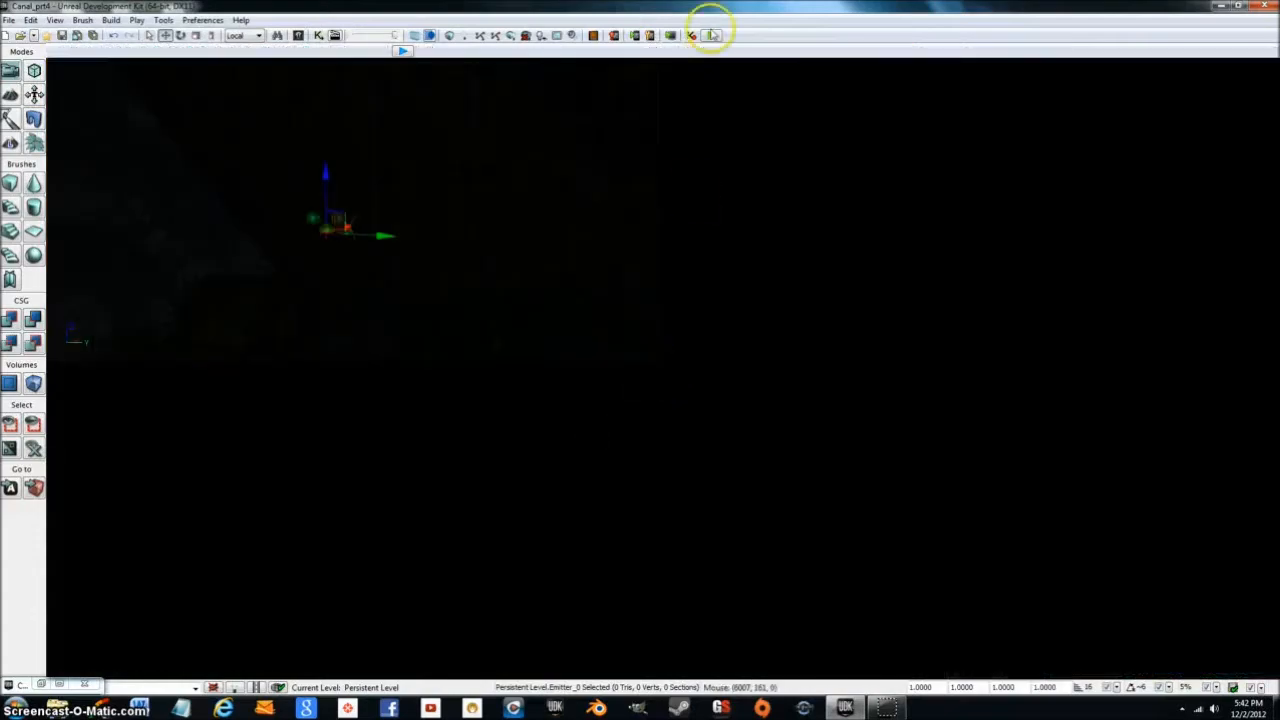
{"action": "left_click", "coordinate": [710, 34]}
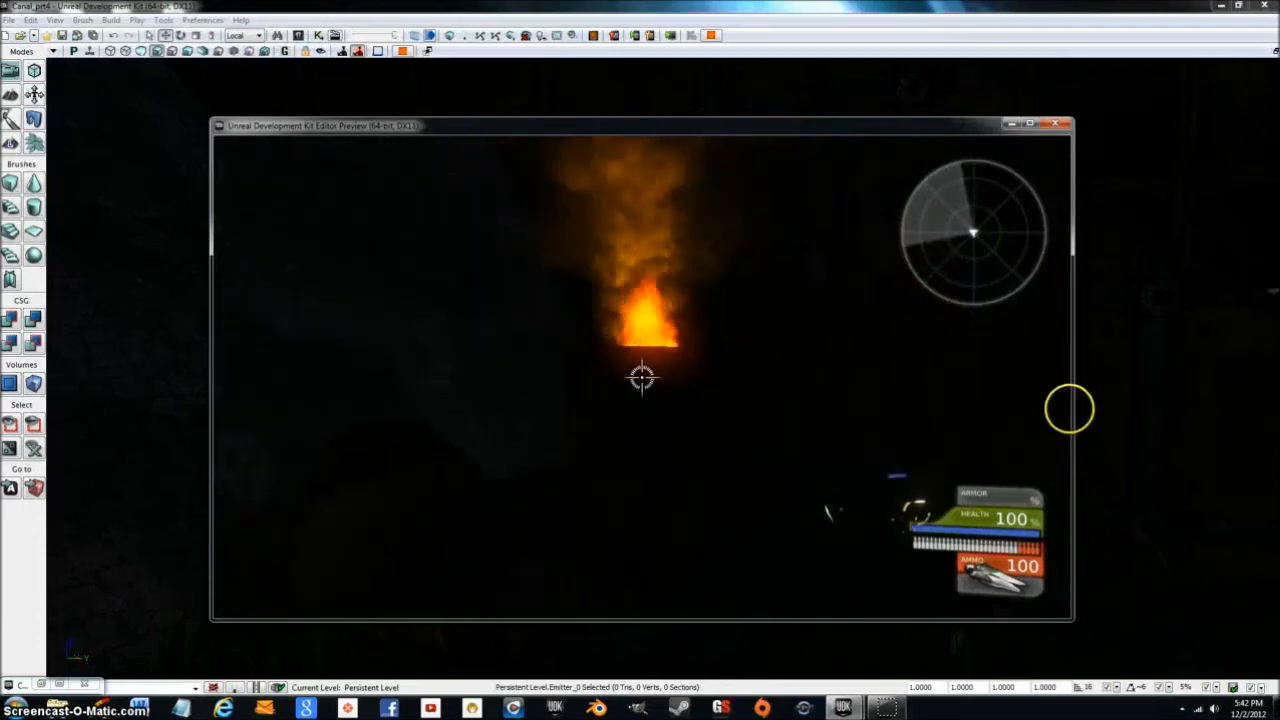
{"action": "key", "text": "s"}
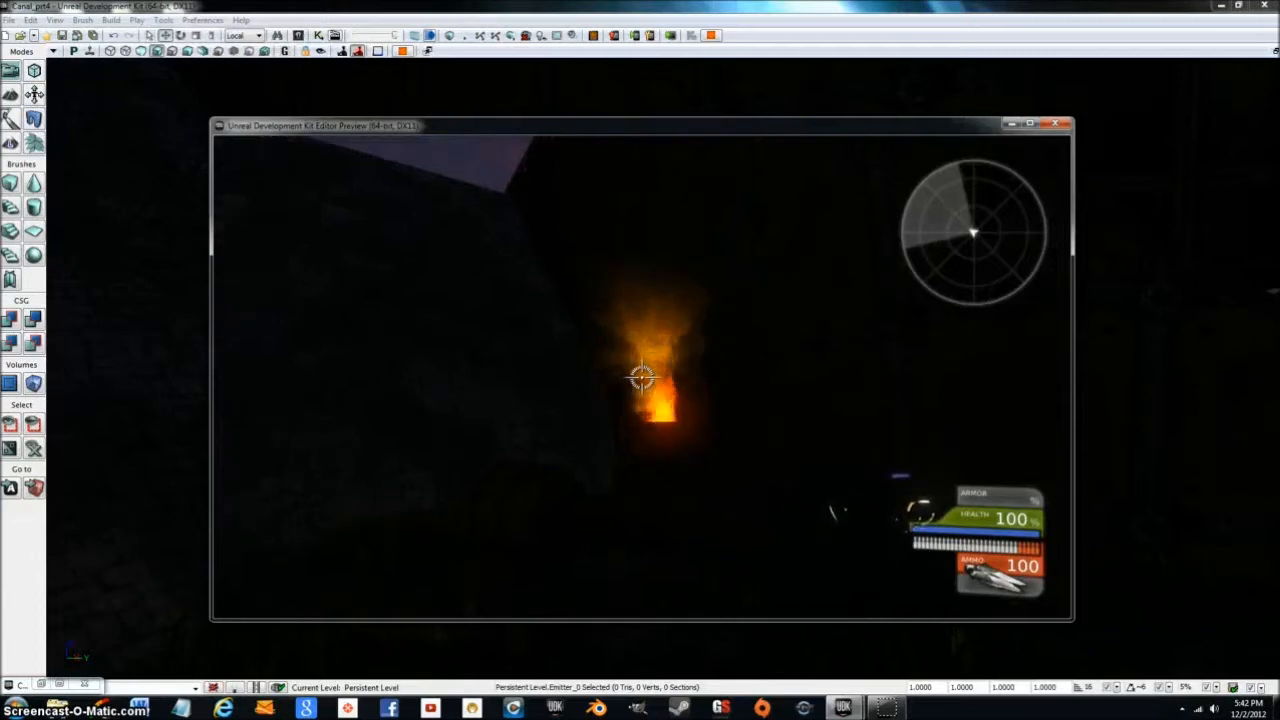
{"action": "key", "text": "Escape"}
- Try the torch fire emitter slightly higher with a play test of the level, and lower it again
{"action": "right_click_drag", "start_coordinate": [686, 416], "coordinate": [697, 673]}
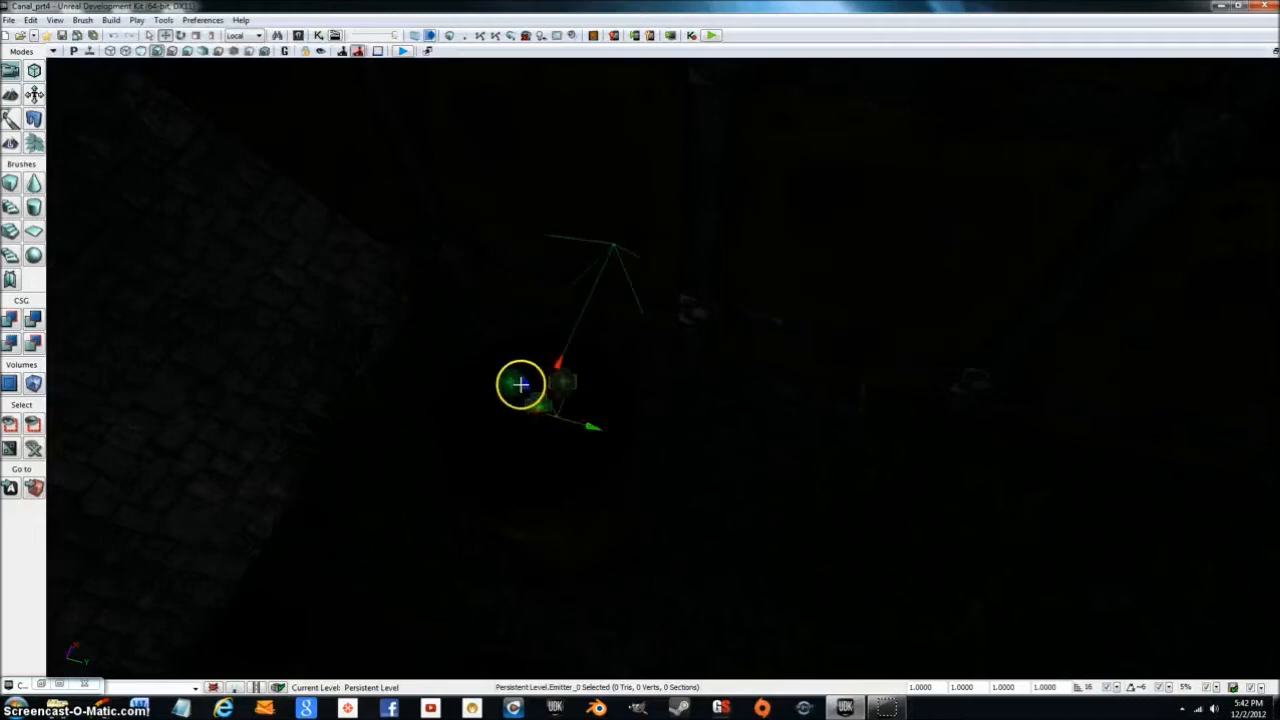
{"action": "left_click_drag", "start_coordinate": [521, 383], "coordinate": [517, 363]}
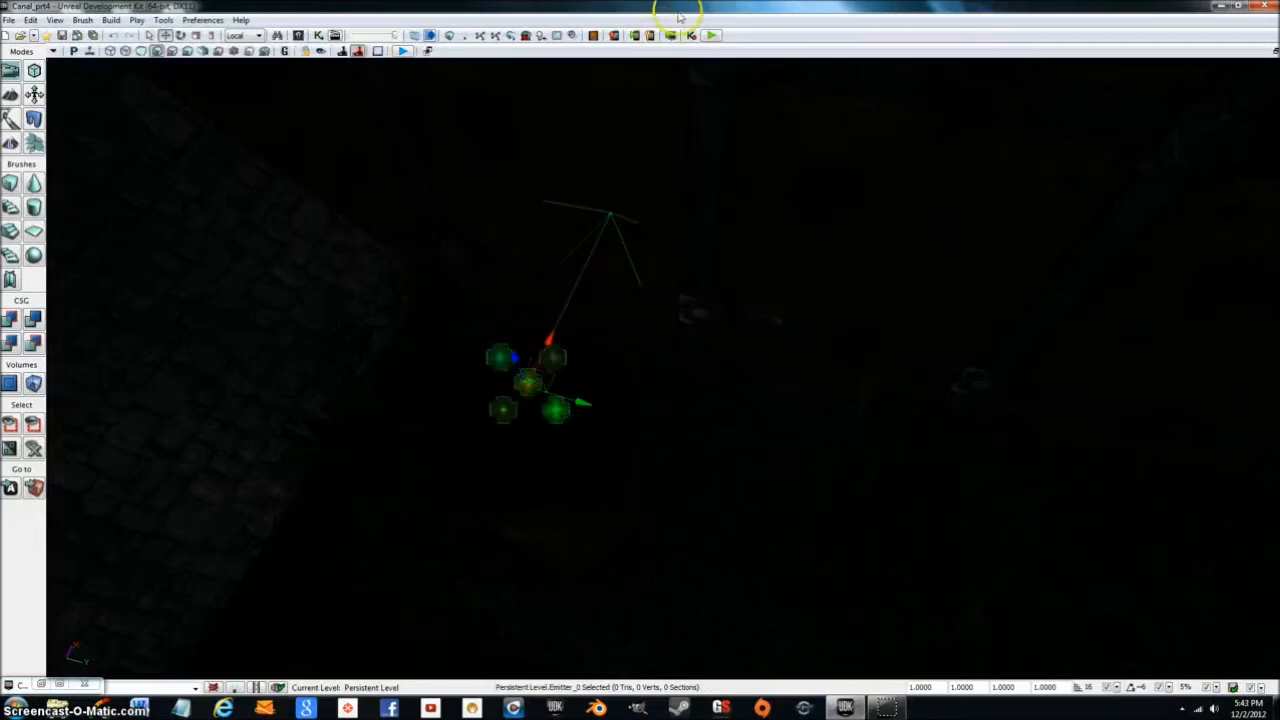
{"action": "left_click", "coordinate": [711, 36]}
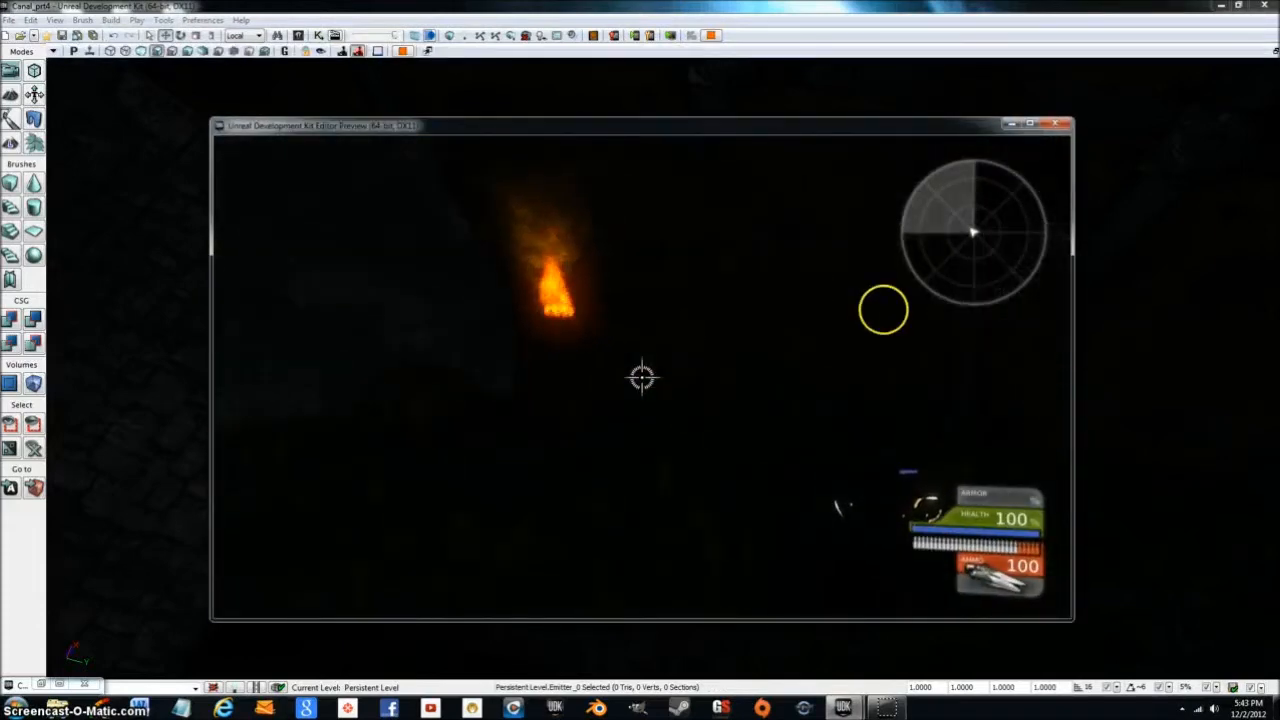
{"action": "key", "text": "d"}
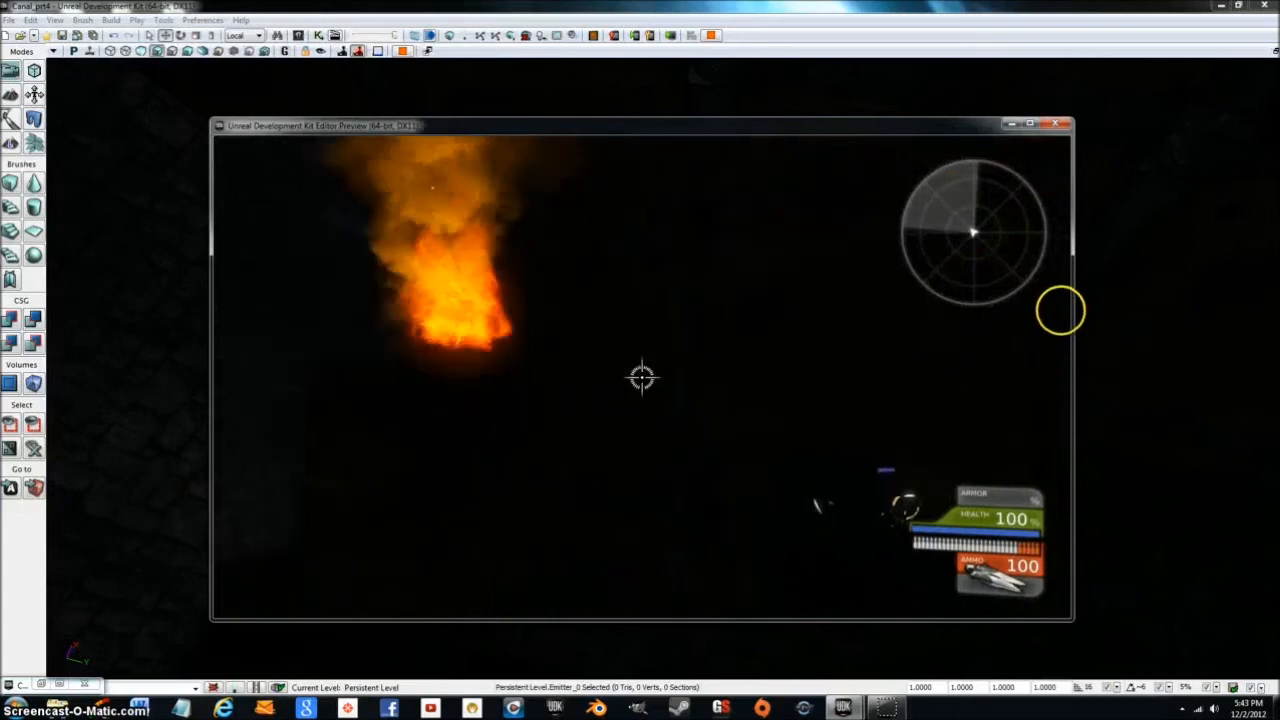
{"action": "key", "text": "s"}
{"action": "key", "text": "Escape"}
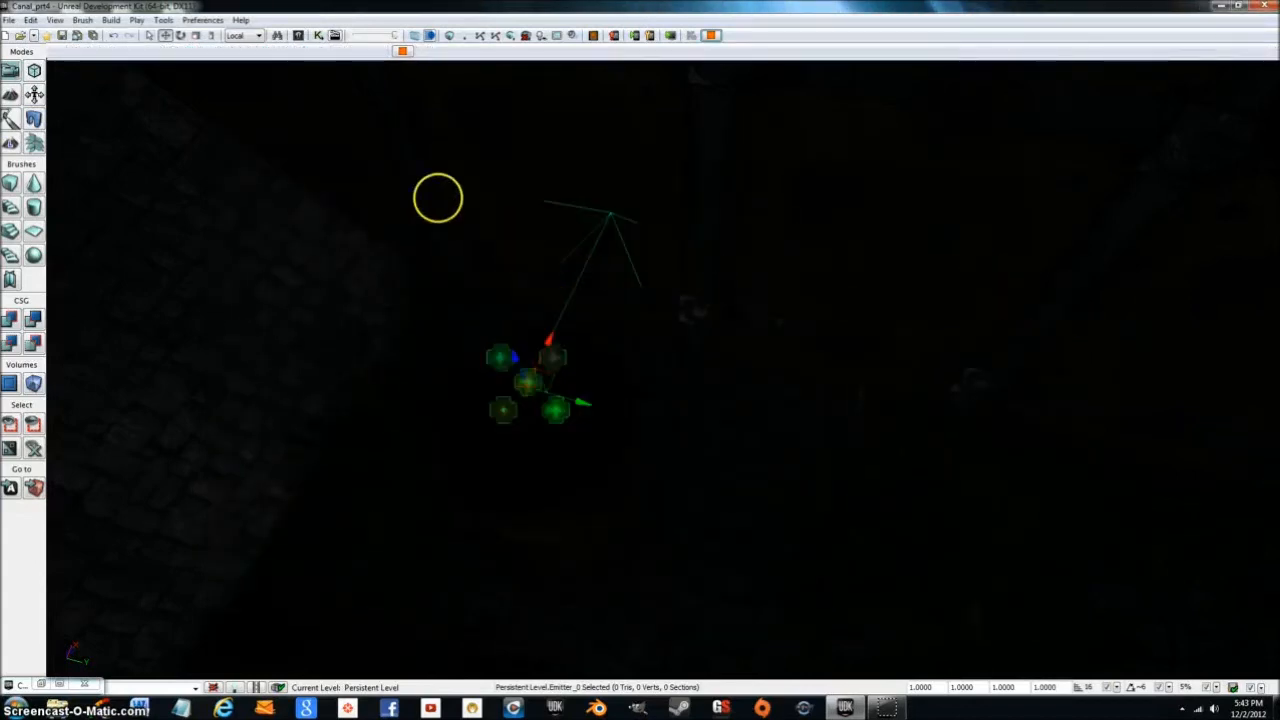
{"action": "left_click", "coordinate": [515, 368]}
{"action": "left_click_drag", "start_coordinate": [520, 378], "coordinate": [524, 384]}
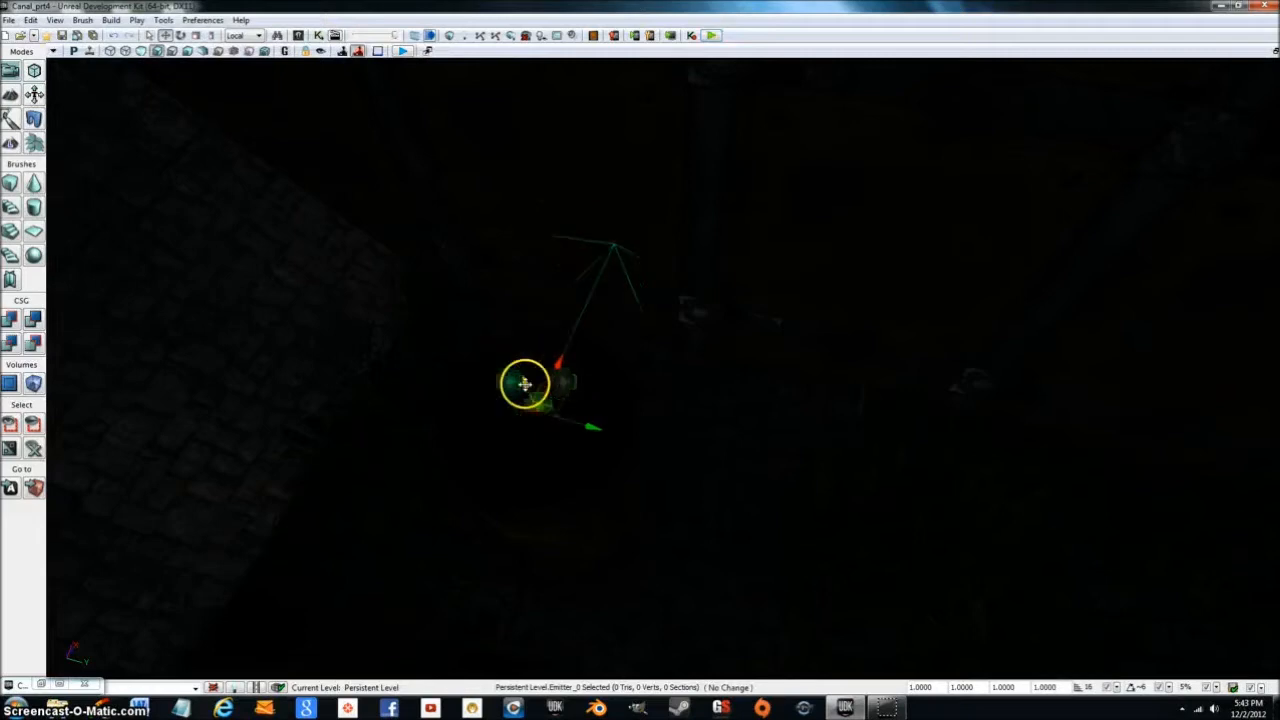
- Rotate the torch fire emitter about its vertical axis so that its direction arrow points toward the camera
{"action": "right_click_drag", "start_coordinate": [569, 474], "coordinate": [443, 426]}
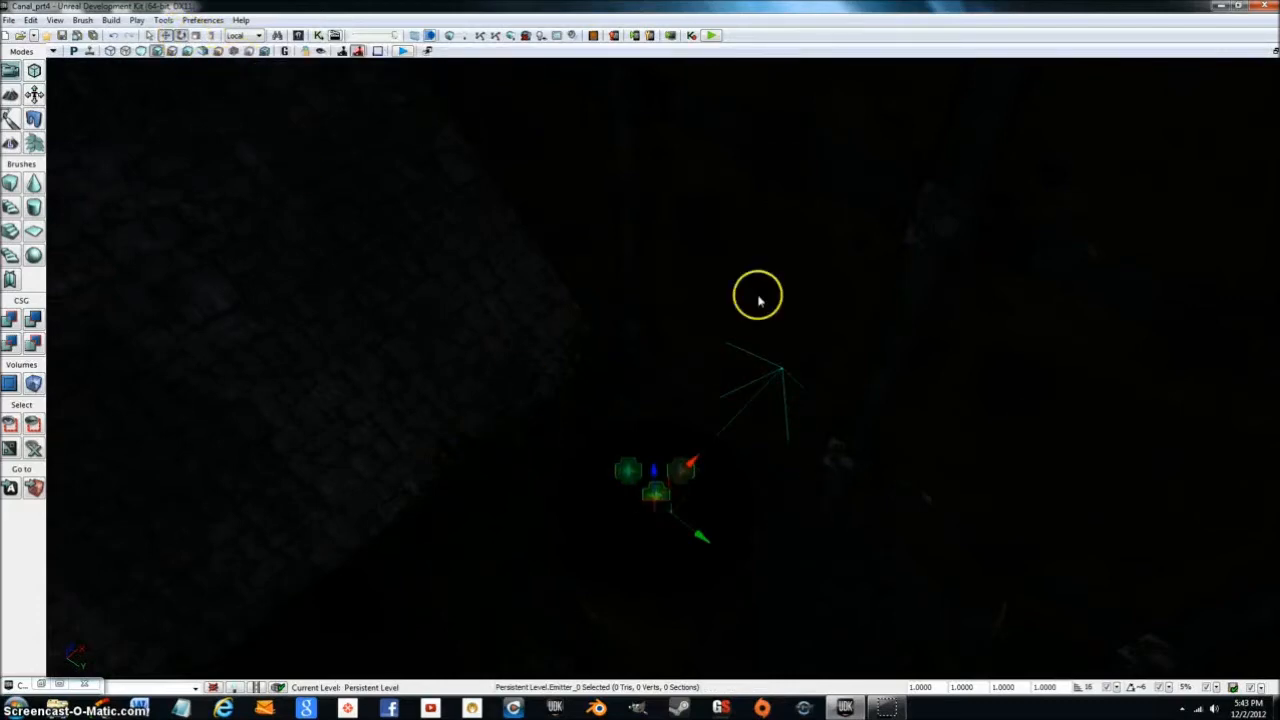
{"action": "left_click", "coordinate": [181, 35]}
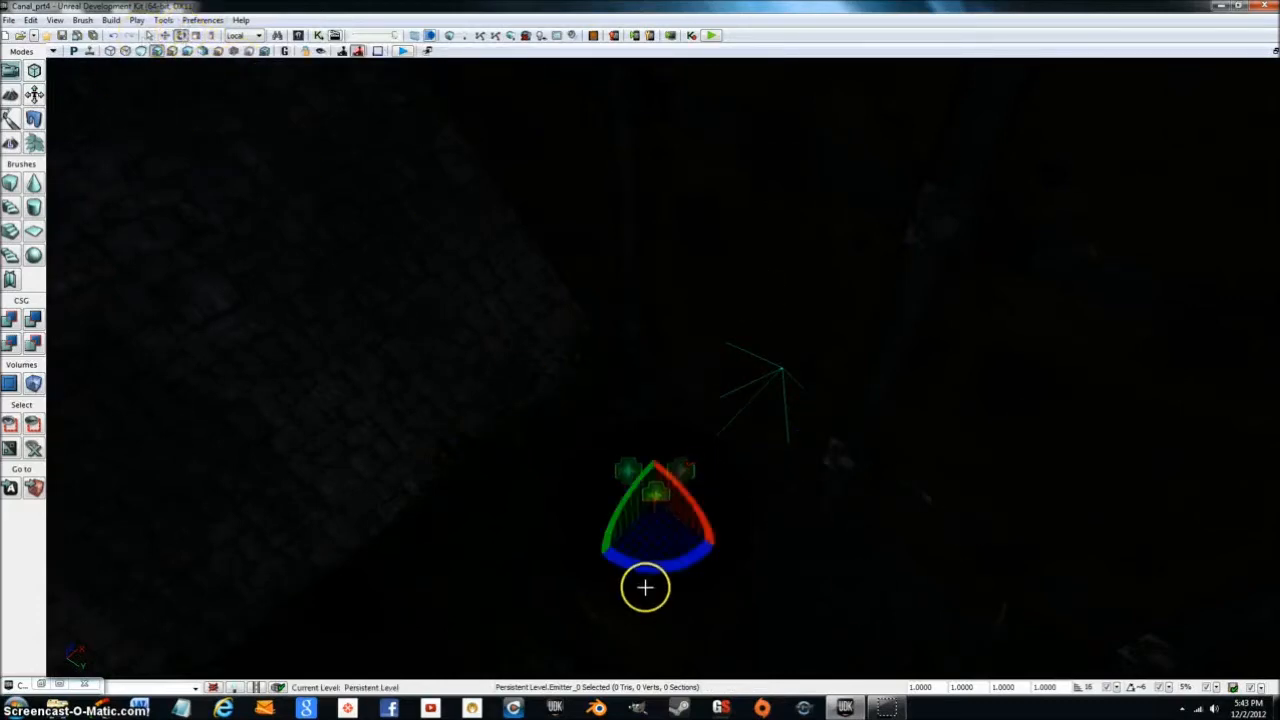
{"action": "left_click_drag", "start_coordinate": [654, 571], "coordinate": [162, 567]}
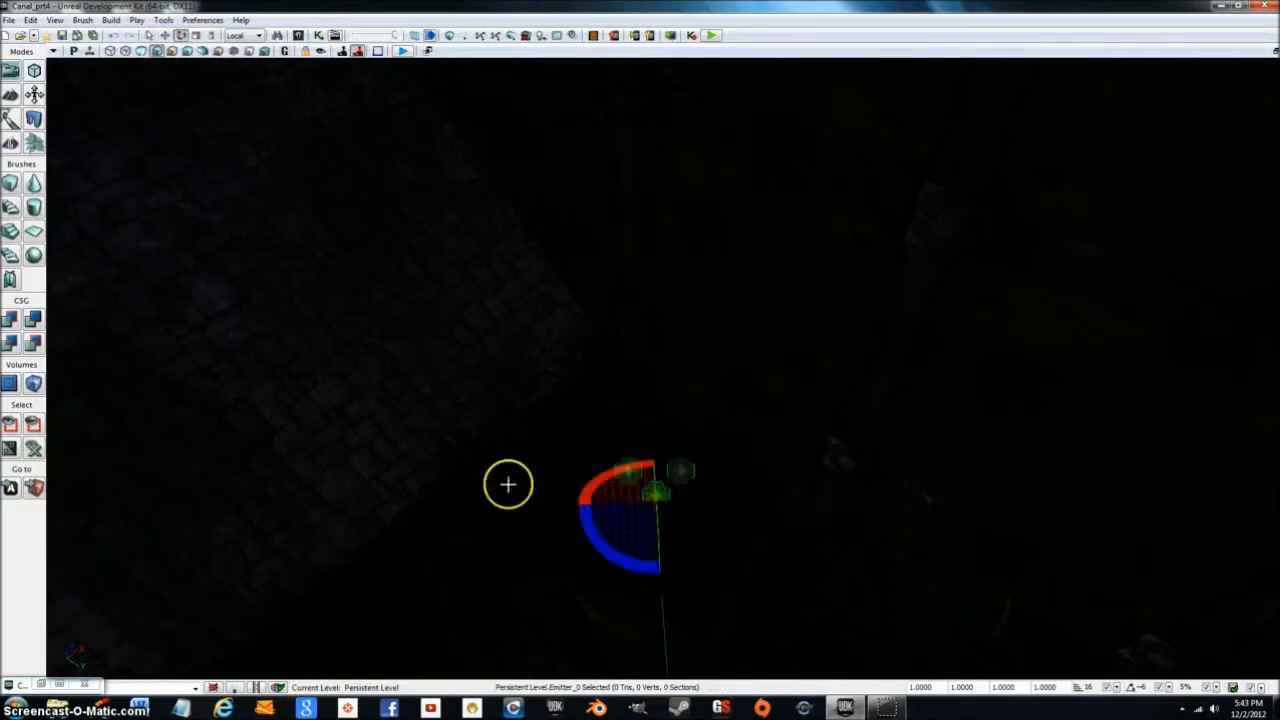
{"action": "right_click_drag", "start_coordinate": [518, 486], "coordinate": [234, 291]}
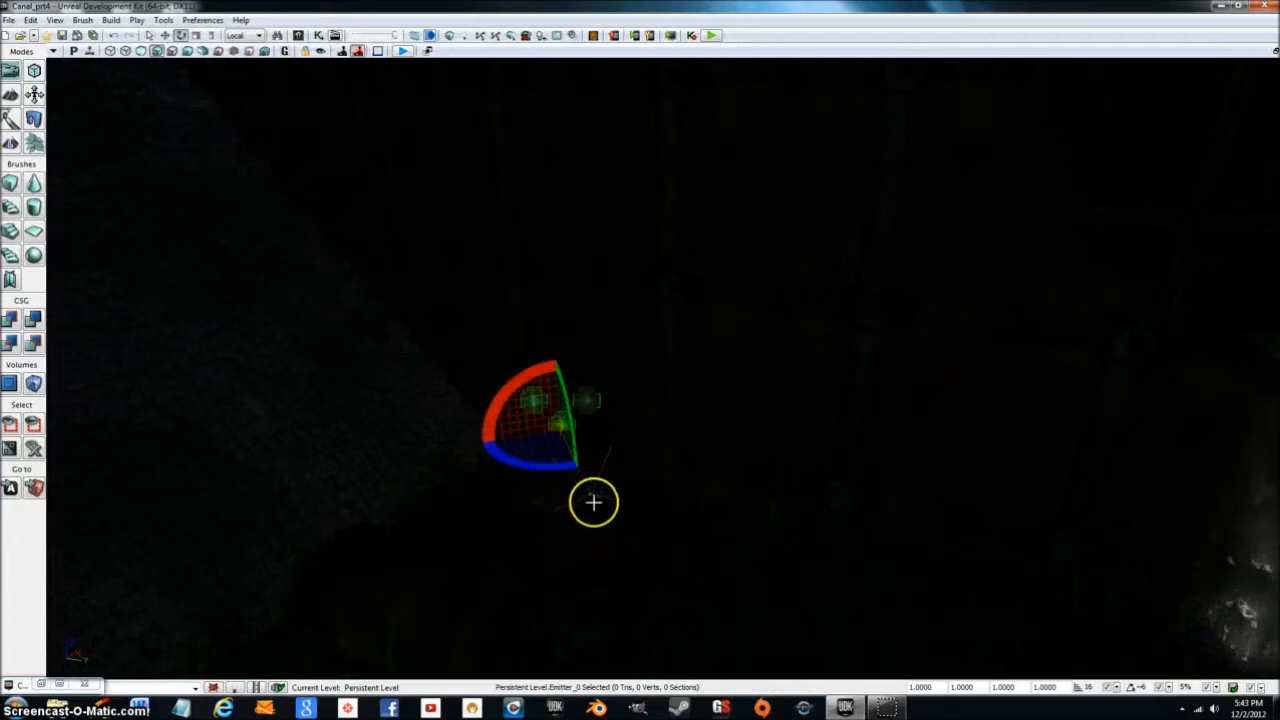
{"action": "left_click_drag", "start_coordinate": [503, 497], "coordinate": [509, 489]}
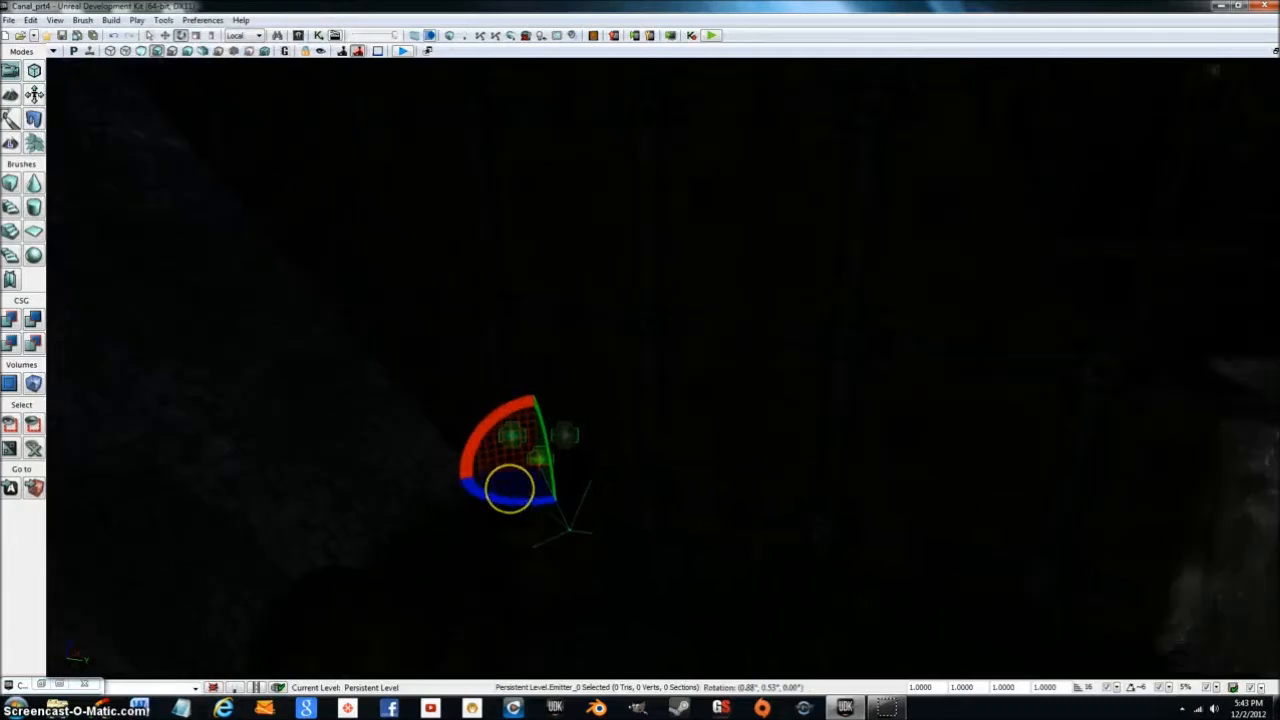
- Remove the particle system filter from the Content Browser and search all assets for "sound"
{"action": "right_click_drag", "start_coordinate": [524, 483], "coordinate": [1268, 347]}
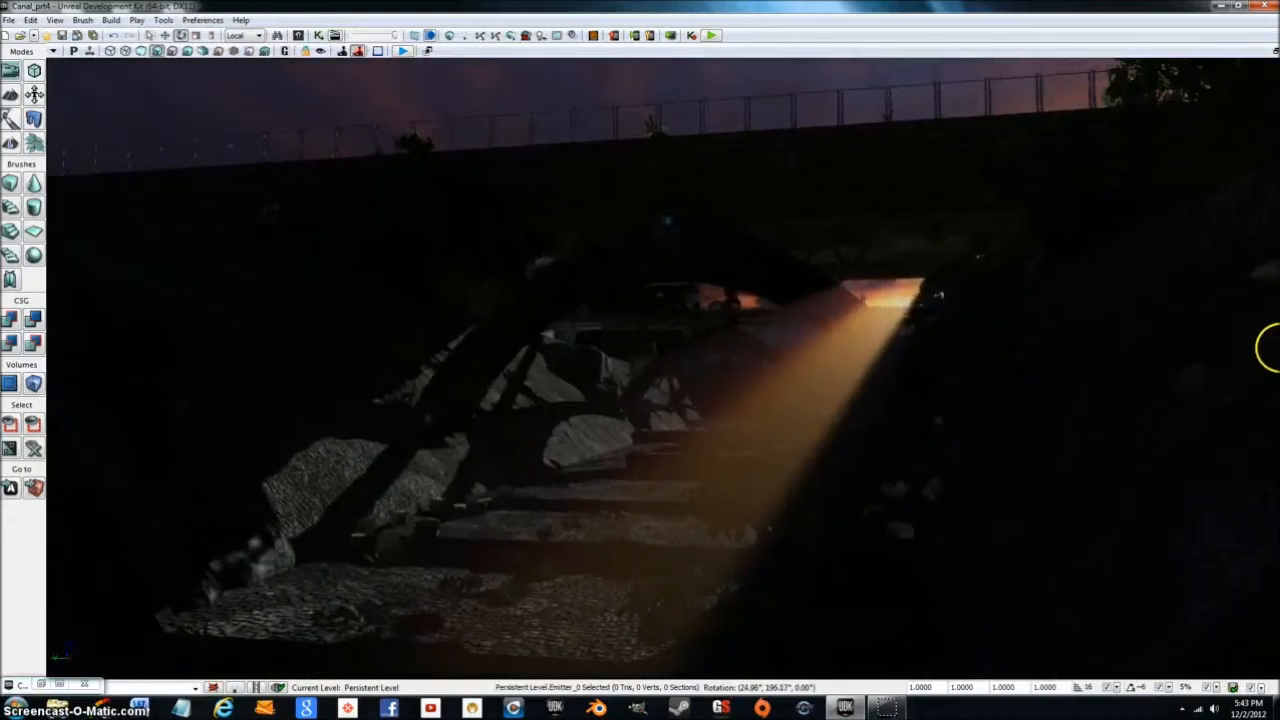
{"action": "right_click_drag", "start_coordinate": [1270, 411], "coordinate": [1253, 289]}
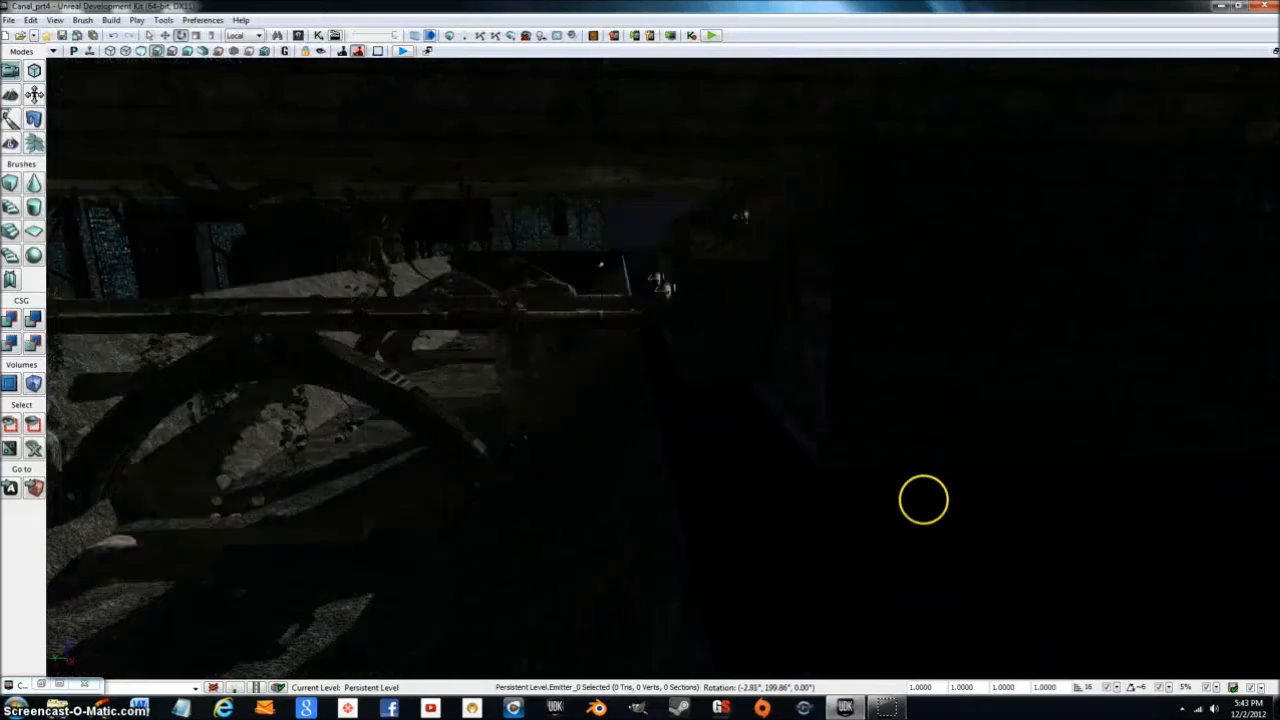
{"action": "left_click", "coordinate": [40, 683]}
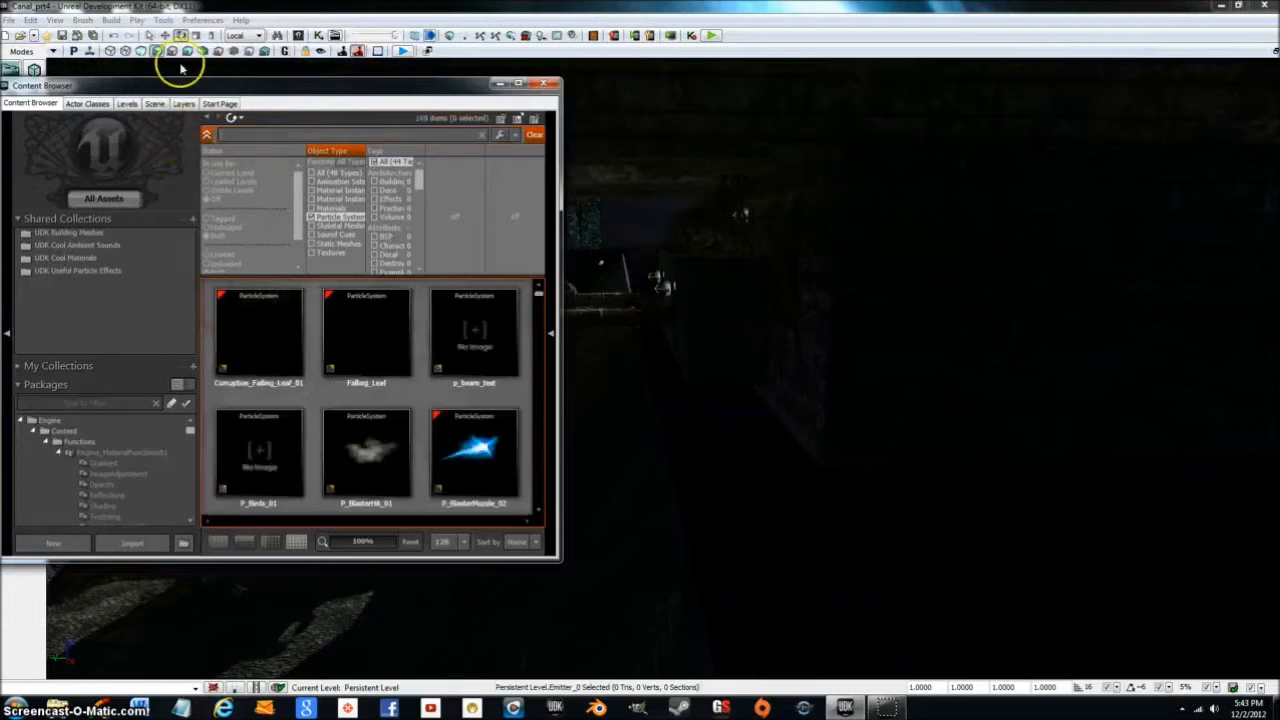
{"action": "left_click", "coordinate": [312, 218]}
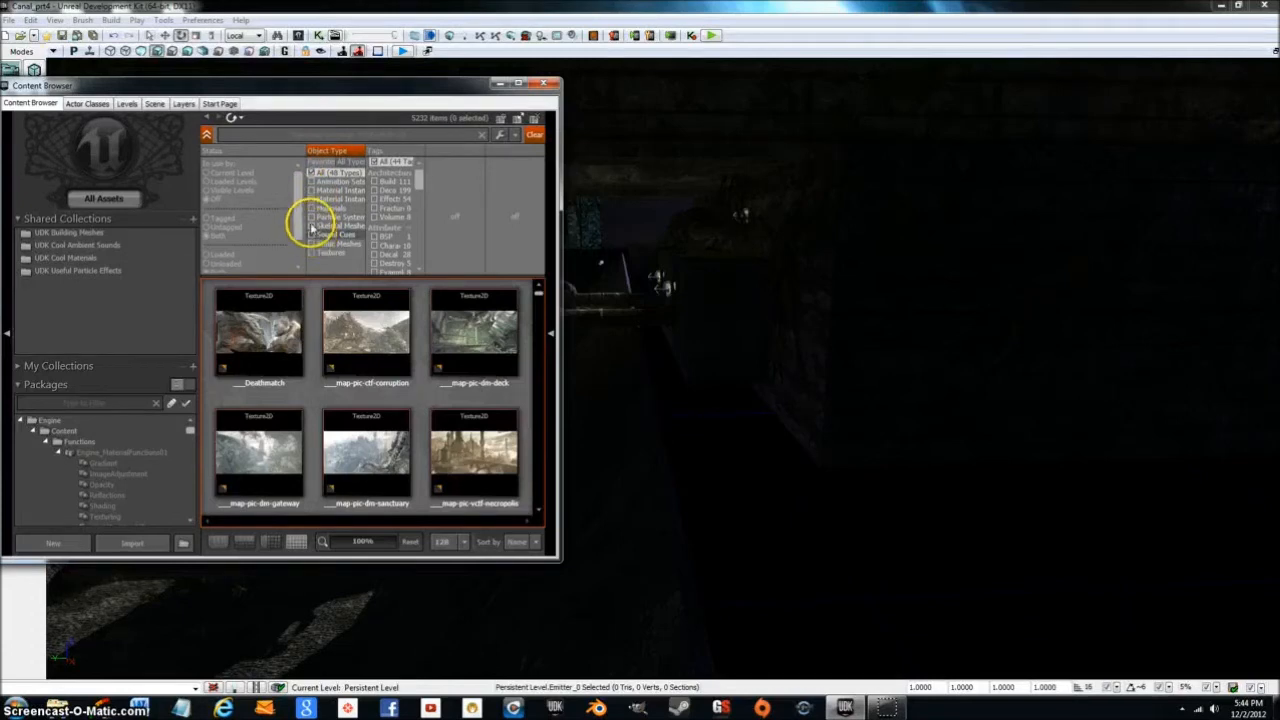
{"action": "left_click", "coordinate": [240, 133]}
{"action": "type", "text": "sound"}
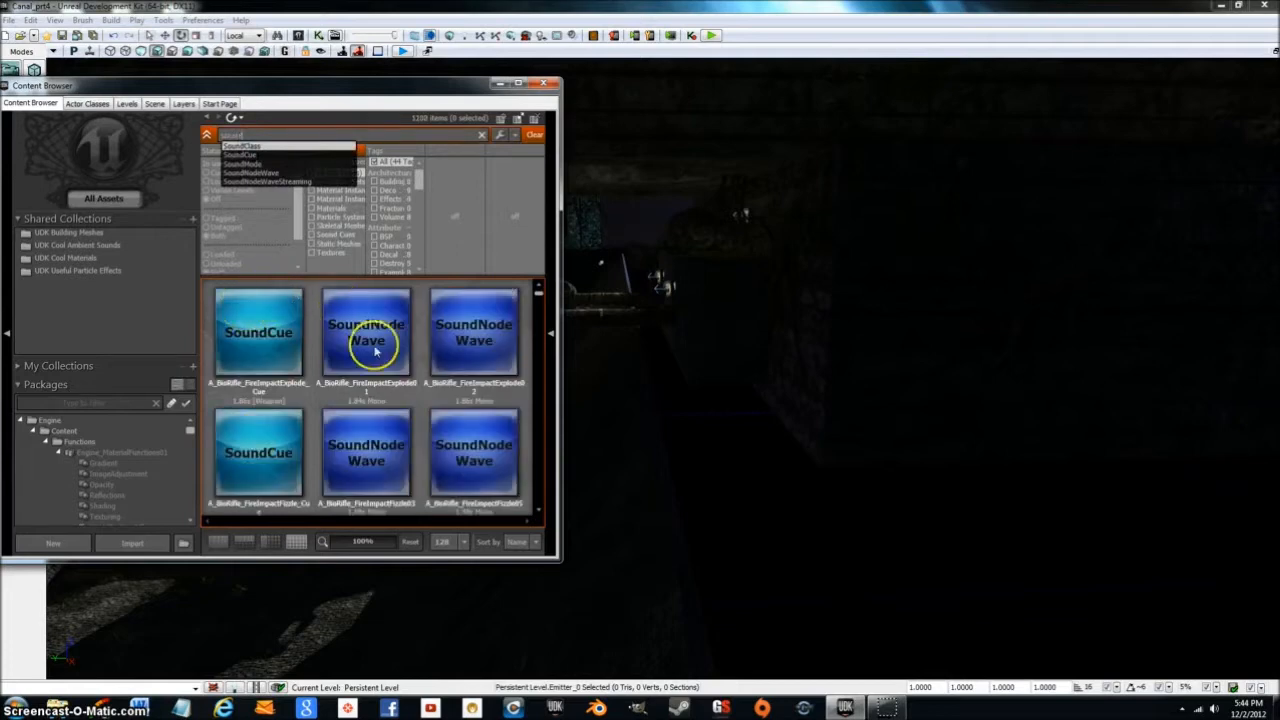
- Browse the "sound" search results in the Content Browser for a sound asset that suits the level's atmosphere
{"action": "left_click", "coordinate": [316, 406]}
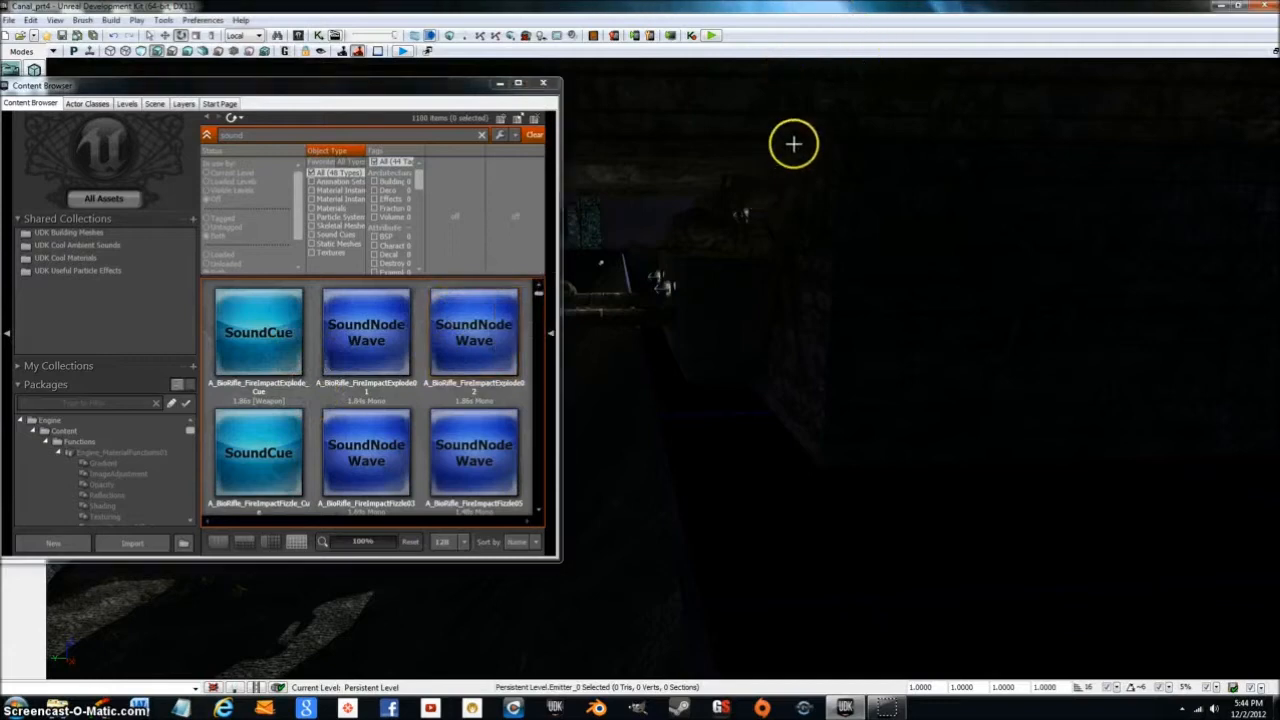
{"action": "right_click_drag", "start_coordinate": [894, 64], "coordinate": [1100, 104]}
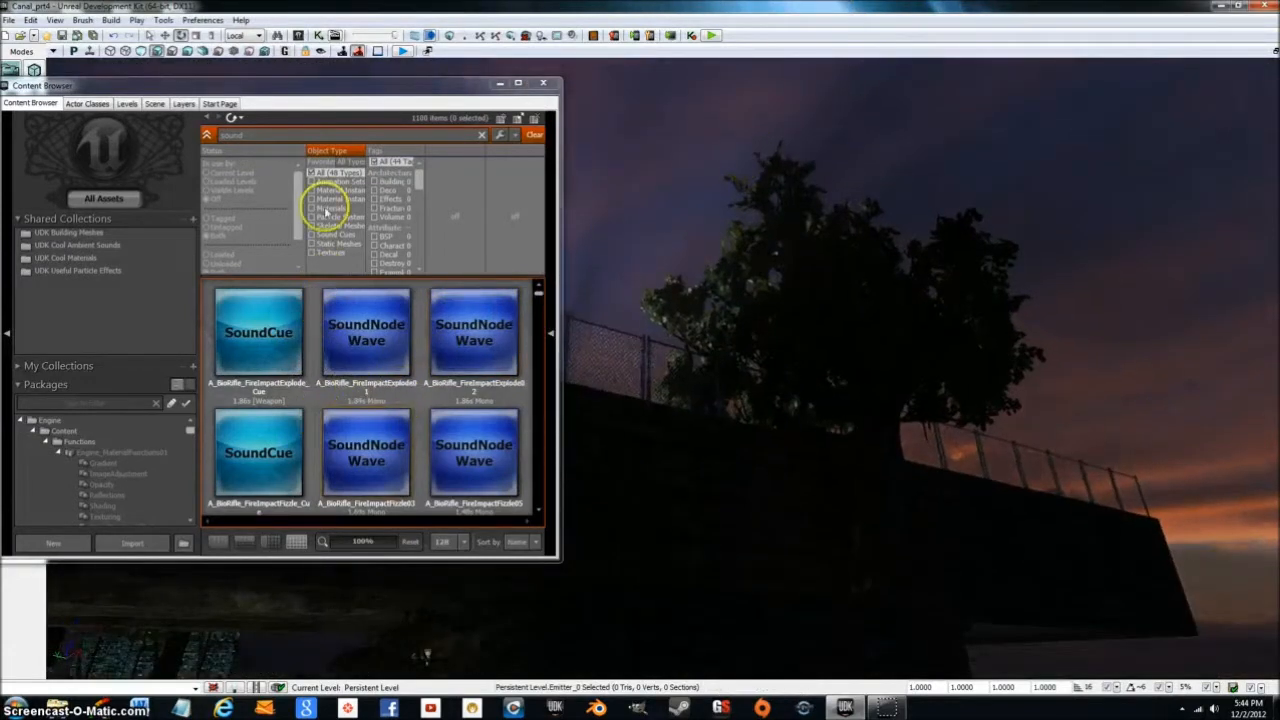
{"action": "left_click", "coordinate": [440, 440]}
{"action": "scroll", "coordinate": [429, 491], "scroll_direction": "down", "scroll_amount": 4}
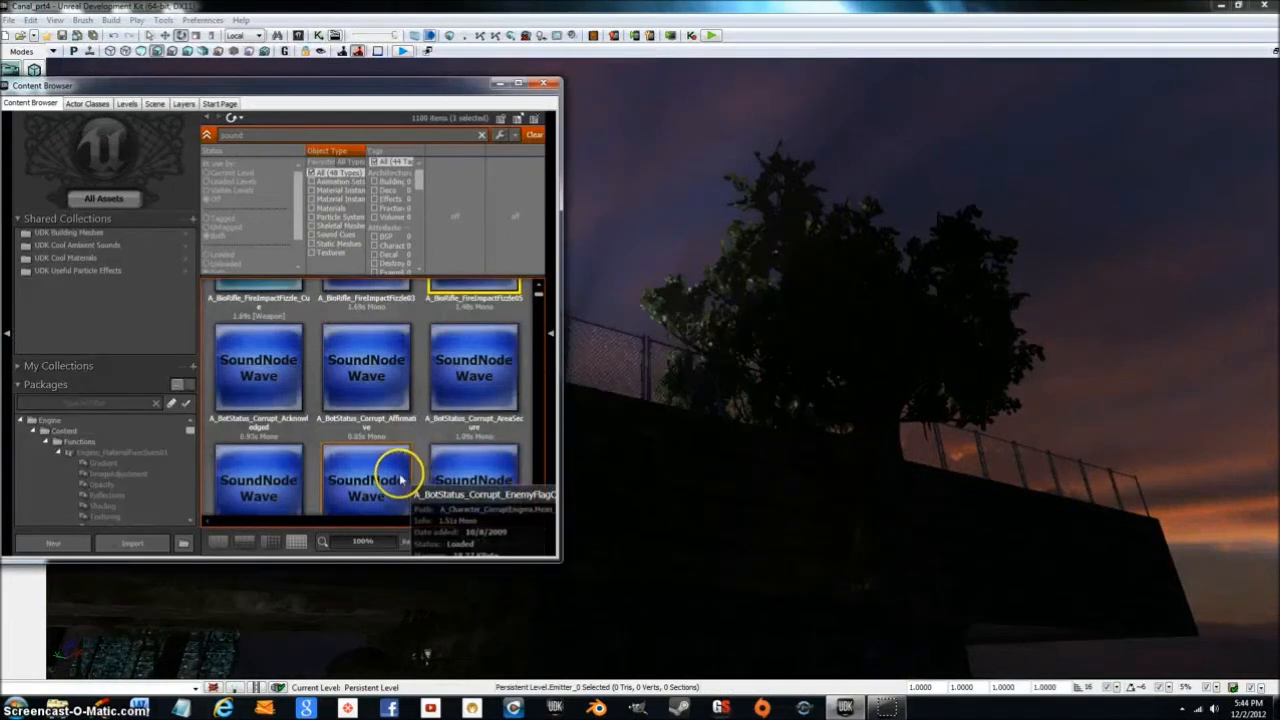
{"action": "scroll", "coordinate": [396, 478], "scroll_direction": "down", "scroll_amount": 5}
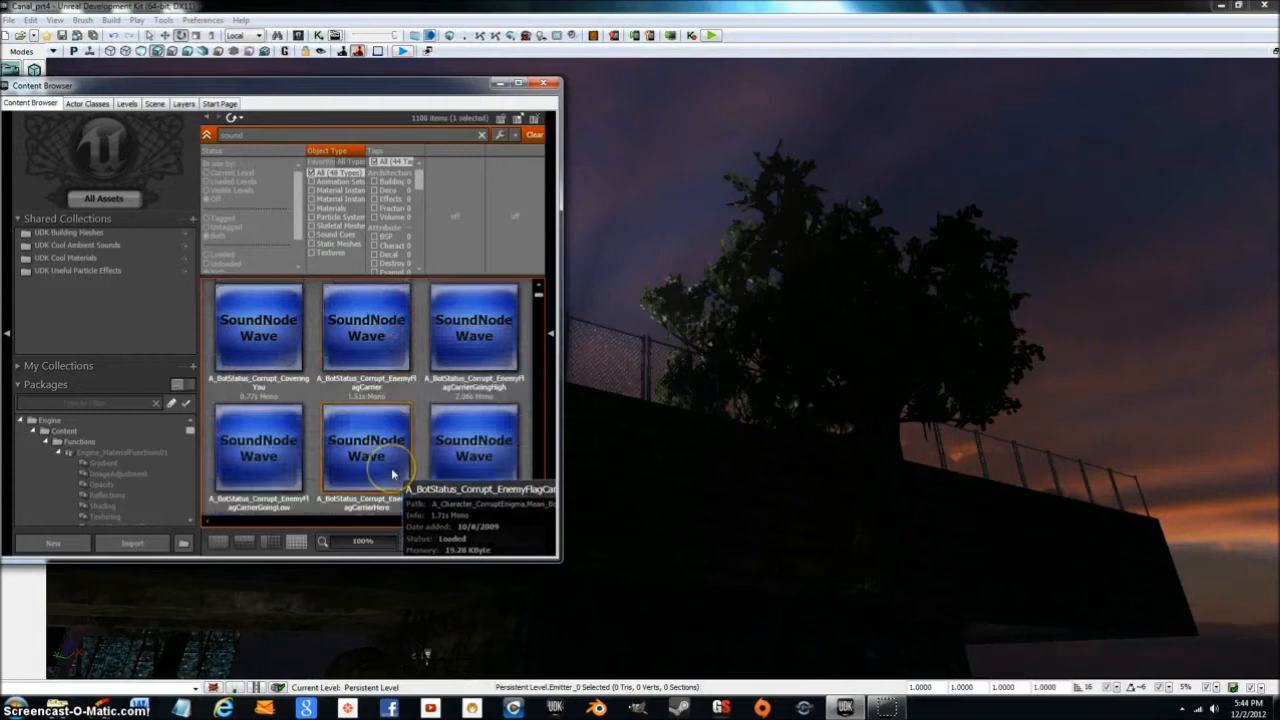
{"action": "scroll", "coordinate": [393, 476], "scroll_direction": "down", "scroll_amount": 4}
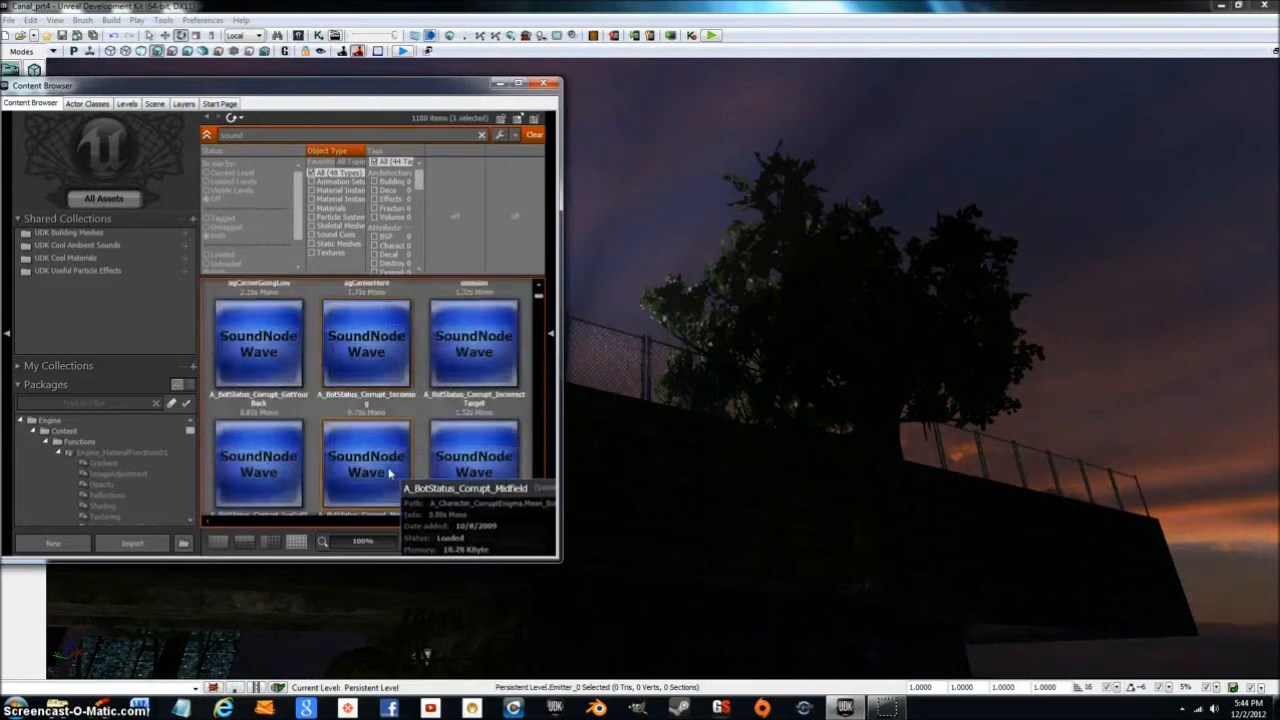
{"action": "scroll", "coordinate": [372, 465], "scroll_direction": "down", "scroll_amount": 5}
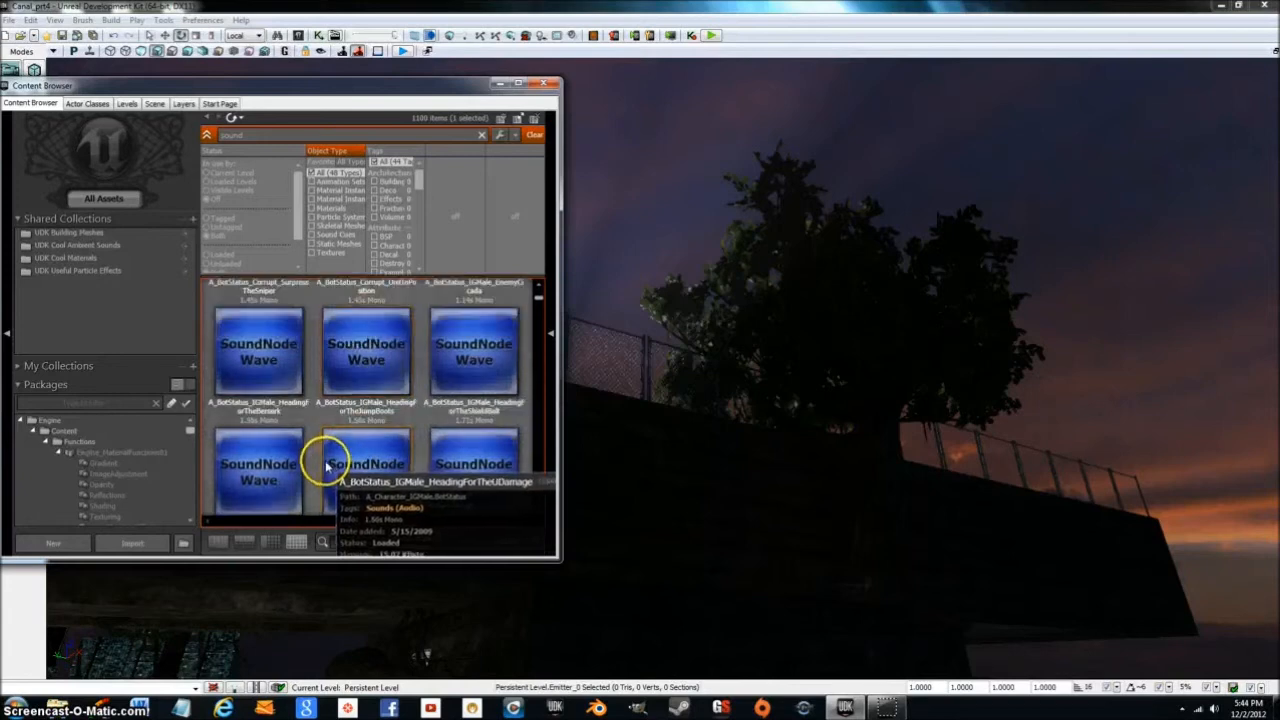
{"action": "scroll", "coordinate": [325, 466], "scroll_direction": "down", "scroll_amount": 4}
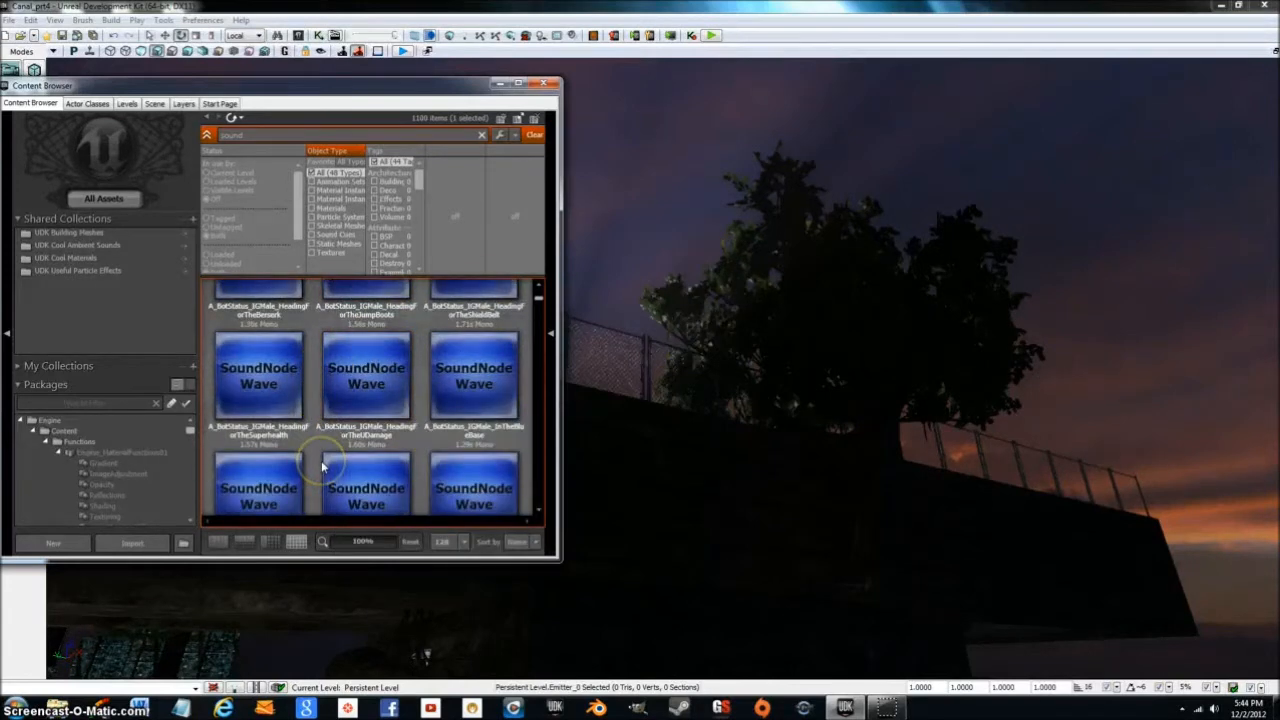
{"action": "scroll", "coordinate": [318, 466], "scroll_direction": "down", "scroll_amount": 1}
{"action": "scroll", "coordinate": [313, 466], "scroll_direction": "down", "scroll_amount": 5}
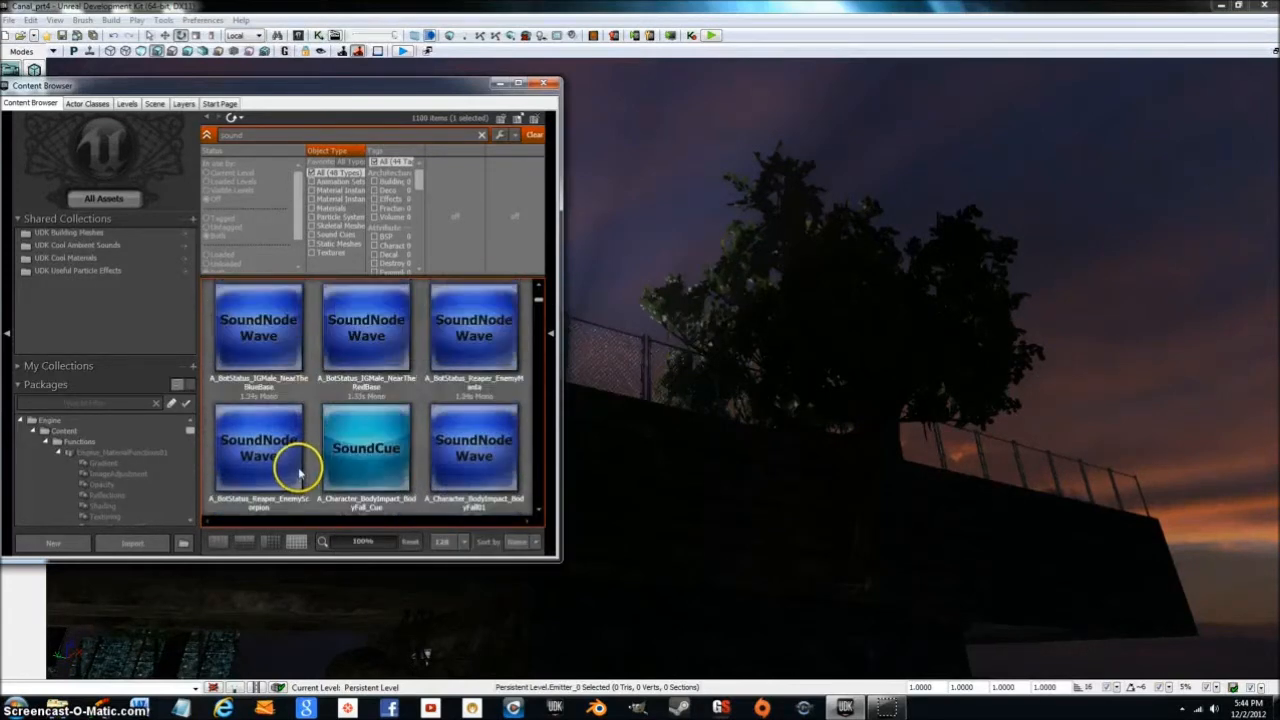
{"action": "scroll", "coordinate": [272, 482], "scroll_direction": "down", "scroll_amount": 5}
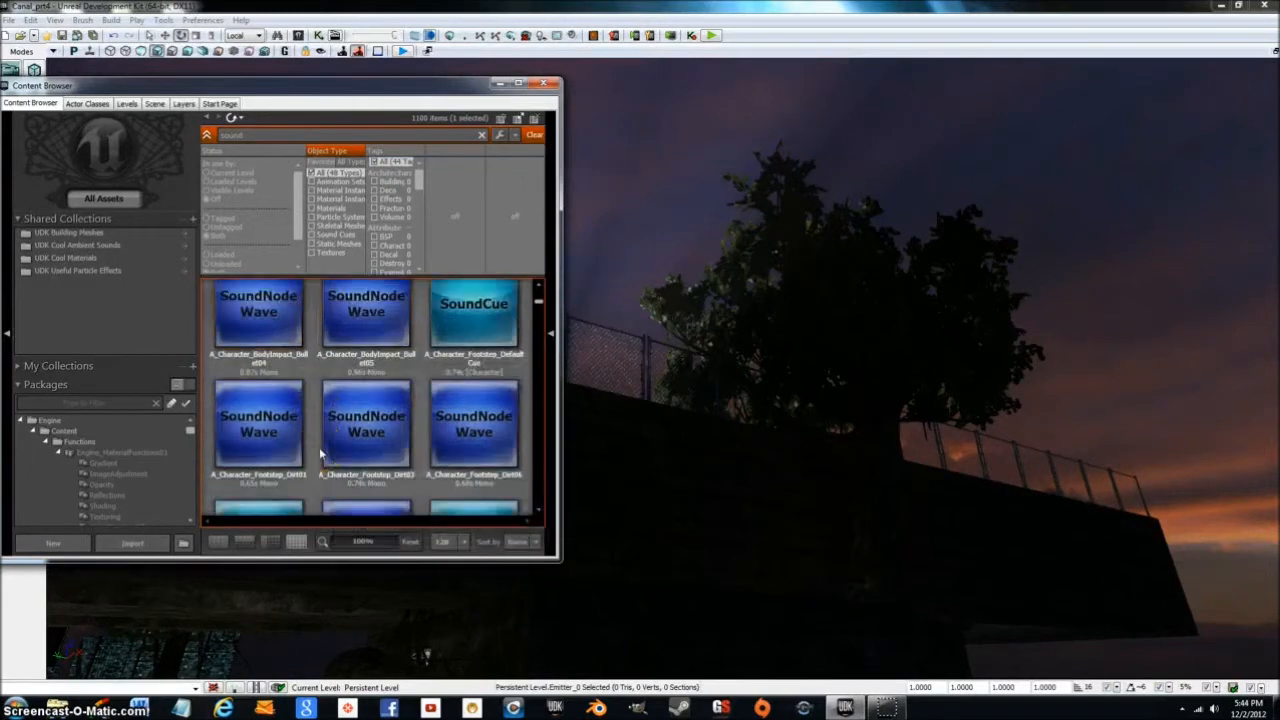
{"action": "scroll", "coordinate": [320, 455], "scroll_direction": "down", "scroll_amount": 1}
{"action": "scroll", "coordinate": [320, 455], "scroll_direction": "down", "scroll_amount": 2}
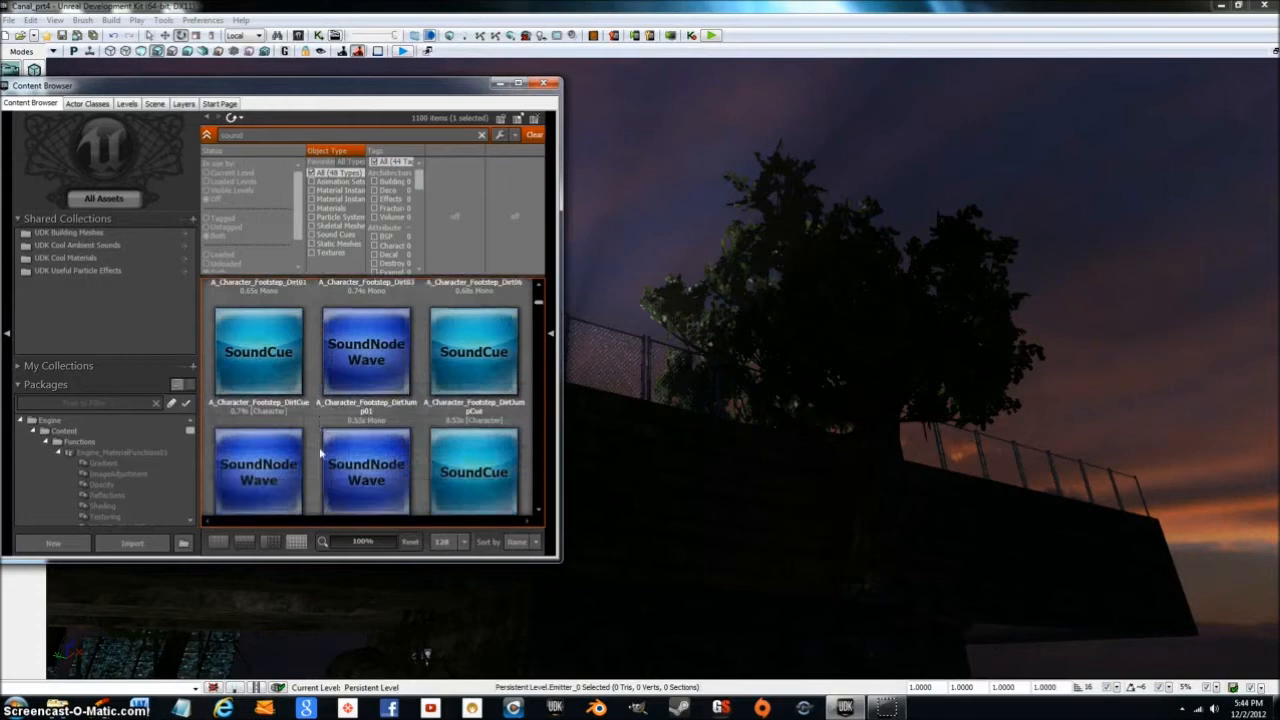
{"action": "scroll", "coordinate": [320, 455], "scroll_direction": "down", "scroll_amount": 1}
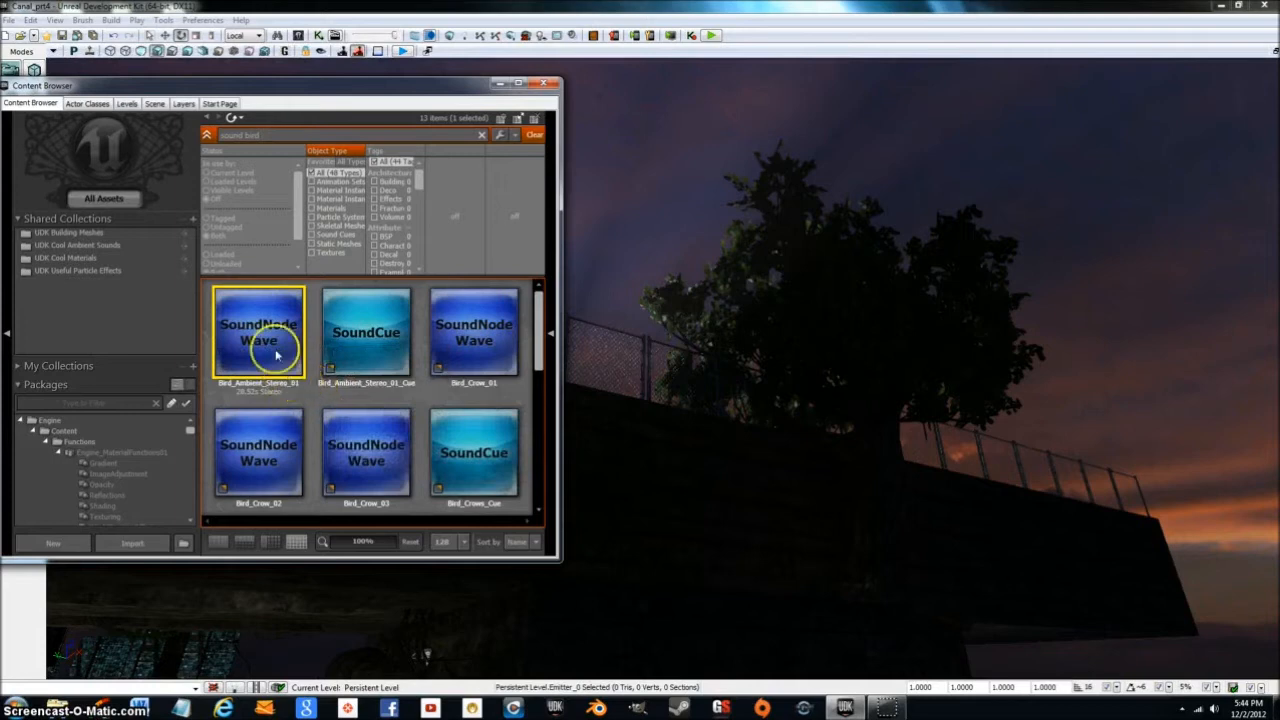
- Place the Bird_Ambient_Stereo_01 sound in the level beside the canal tree as a simple ambient sound and minimize the Content Browser
{"action": "right_click_drag", "start_coordinate": [765, 250], "coordinate": [757, 244]}
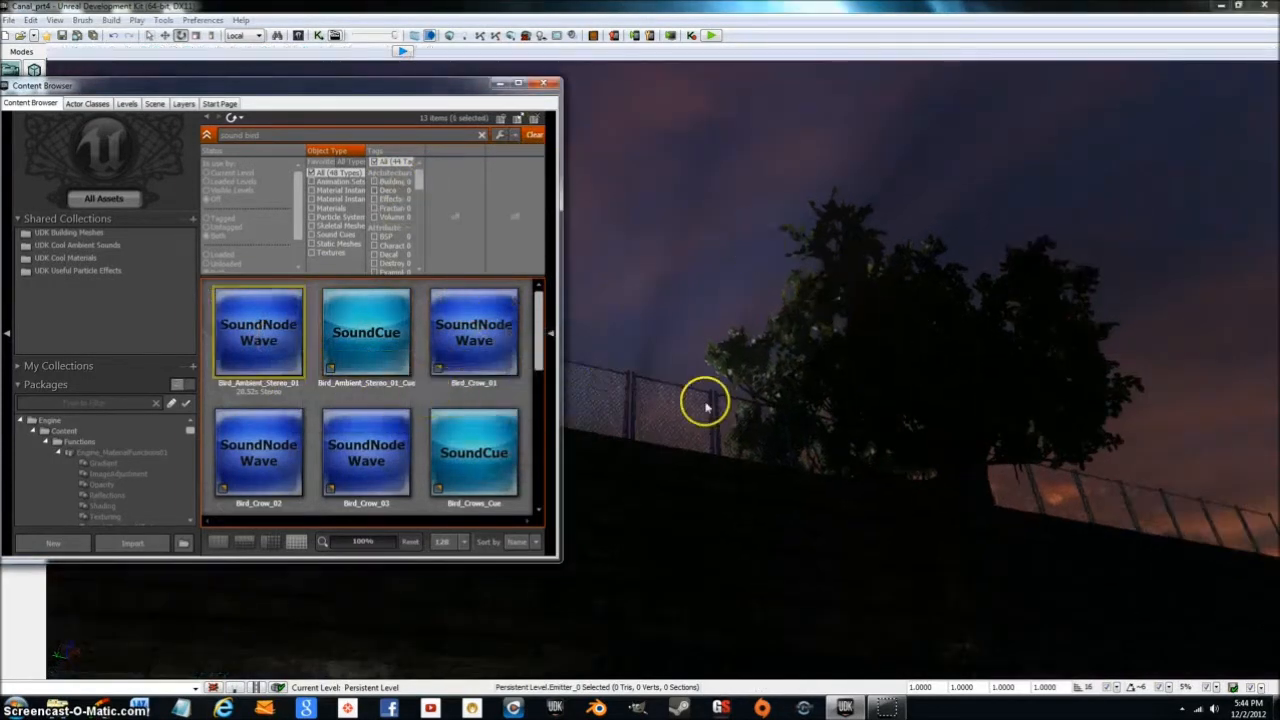
{"action": "right_click_drag", "start_coordinate": [746, 369], "coordinate": [969, 517]}
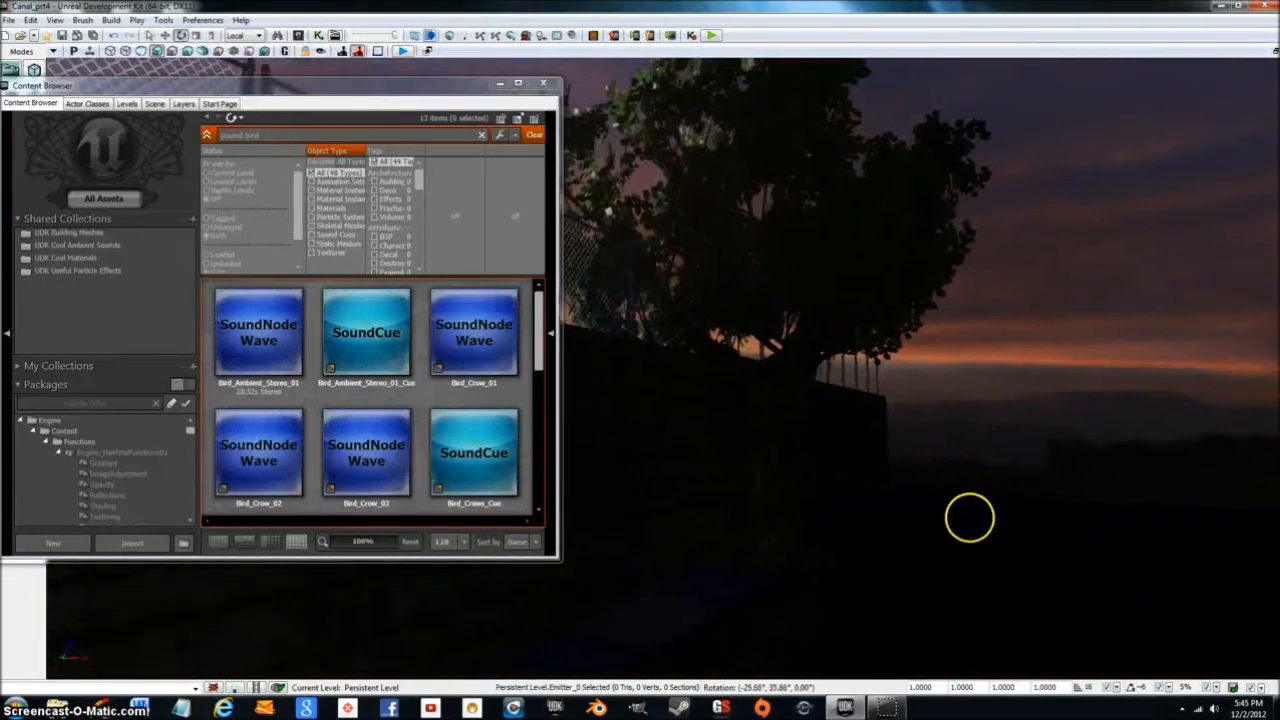
{"action": "left_click_drag", "start_coordinate": [250, 370], "coordinate": [777, 411]}
{"action": "right_click_drag", "start_coordinate": [885, 430], "coordinate": [46, 481]}
{"action": "right_click_drag", "start_coordinate": [62, 532], "coordinate": [885, 430]}
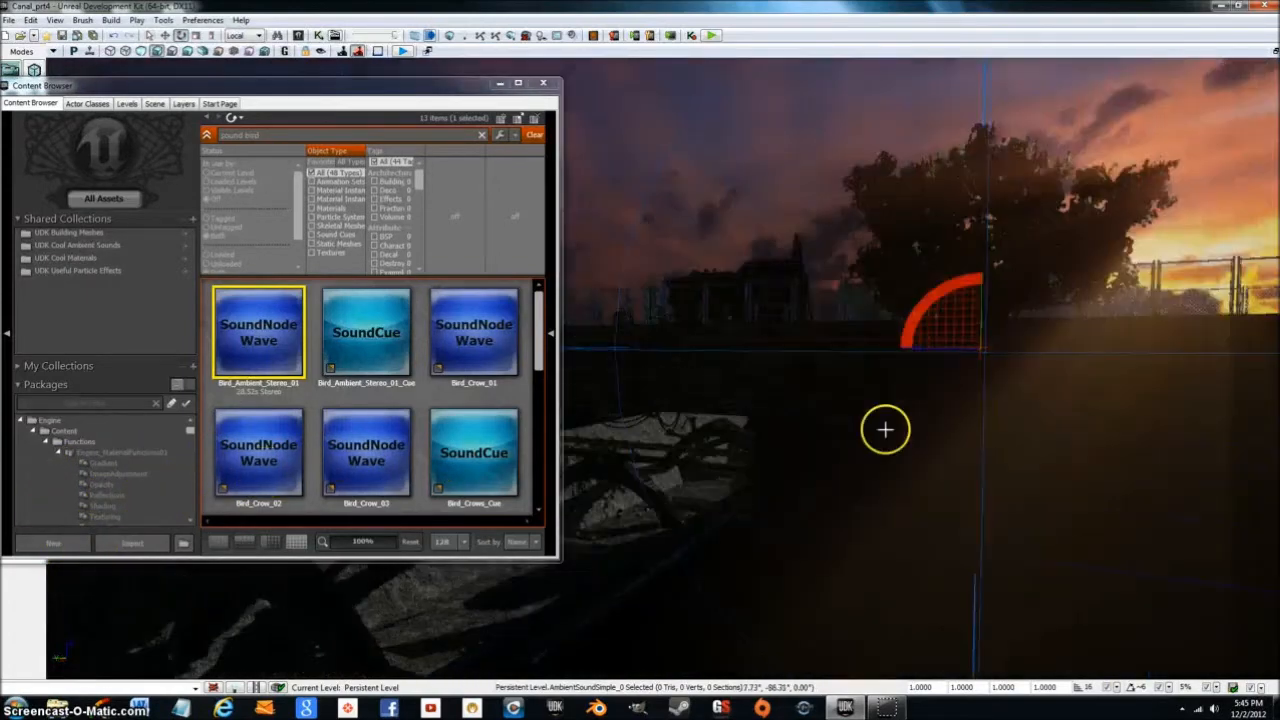
{"action": "left_click", "coordinate": [499, 83]}
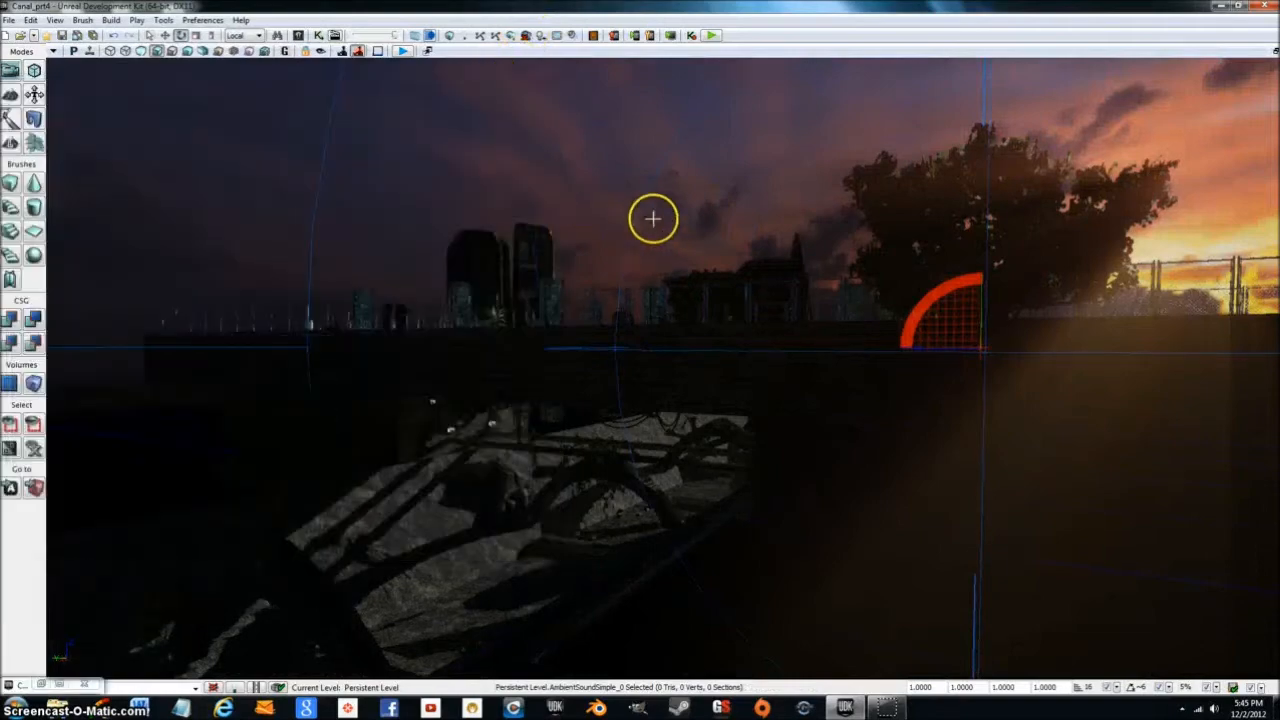
- Select the bird ambient sound actor near the tree trunk and shift it slightly sideways with the translation tool
{"action": "mouse_move", "coordinate": [822, 360]}
{"action": "right_mouse_down"}
{"action": "mouse_move", "coordinate": [677, 380]}
{"action": "mouse_move", "coordinate": [346, 483]}
{"action": "mouse_move", "coordinate": [206, 471]}
{"action": "mouse_move", "coordinate": [66, 401]}
{"action": "mouse_move", "coordinate": [180, 443]}
{"action": "mouse_move", "coordinate": [509, 449]}
{"action": "mouse_move", "coordinate": [801, 417]}
{"action": "mouse_move", "coordinate": [769, 440]}
{"action": "mouse_move", "coordinate": [826, 366]}
{"action": "mouse_move", "coordinate": [800, 390]}
{"action": "right_mouse_up"}
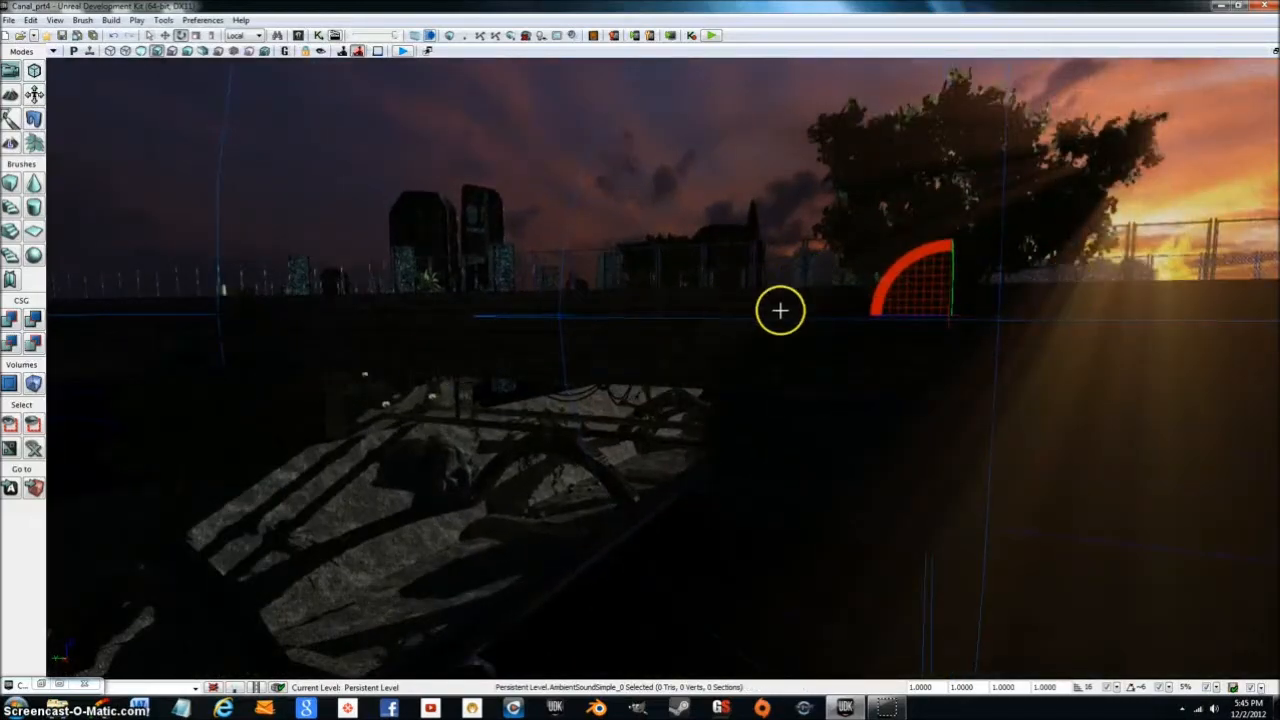
{"action": "right_click_drag", "start_coordinate": [780, 310], "coordinate": [798, 220]}
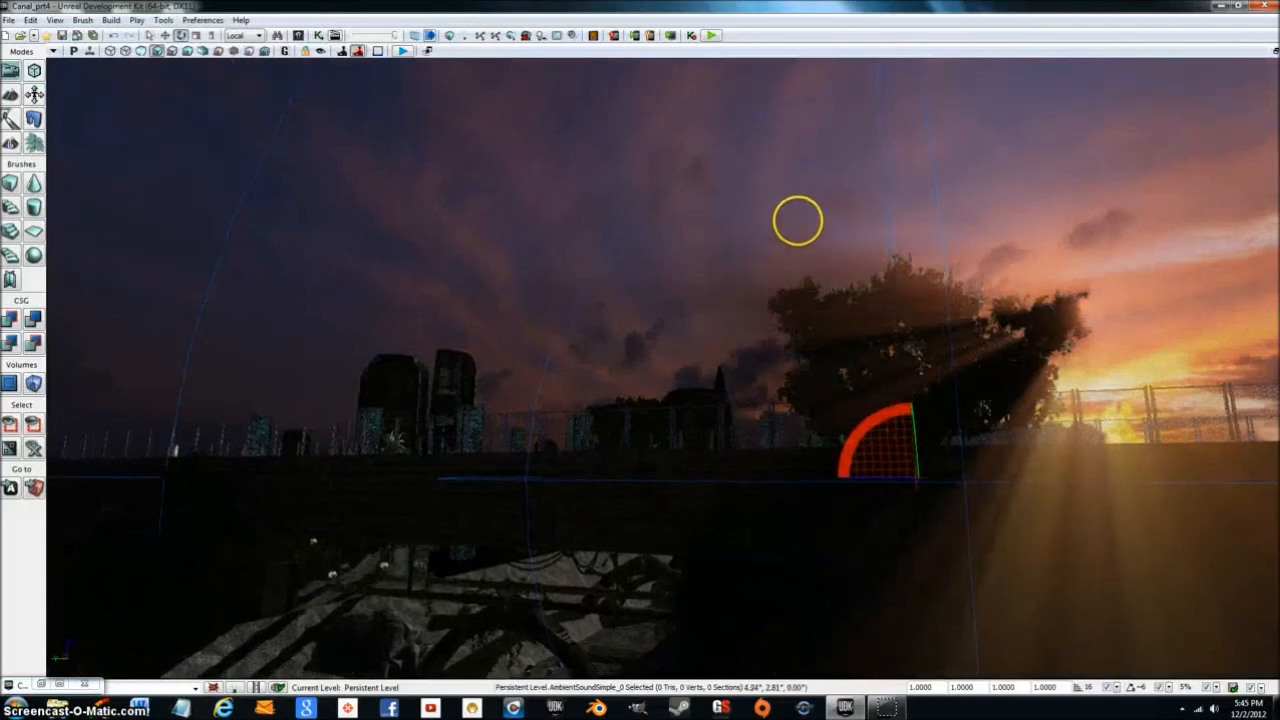
{"action": "right_click", "coordinate": [565, 291]}
{"action": "left_click", "coordinate": [443, 449]}
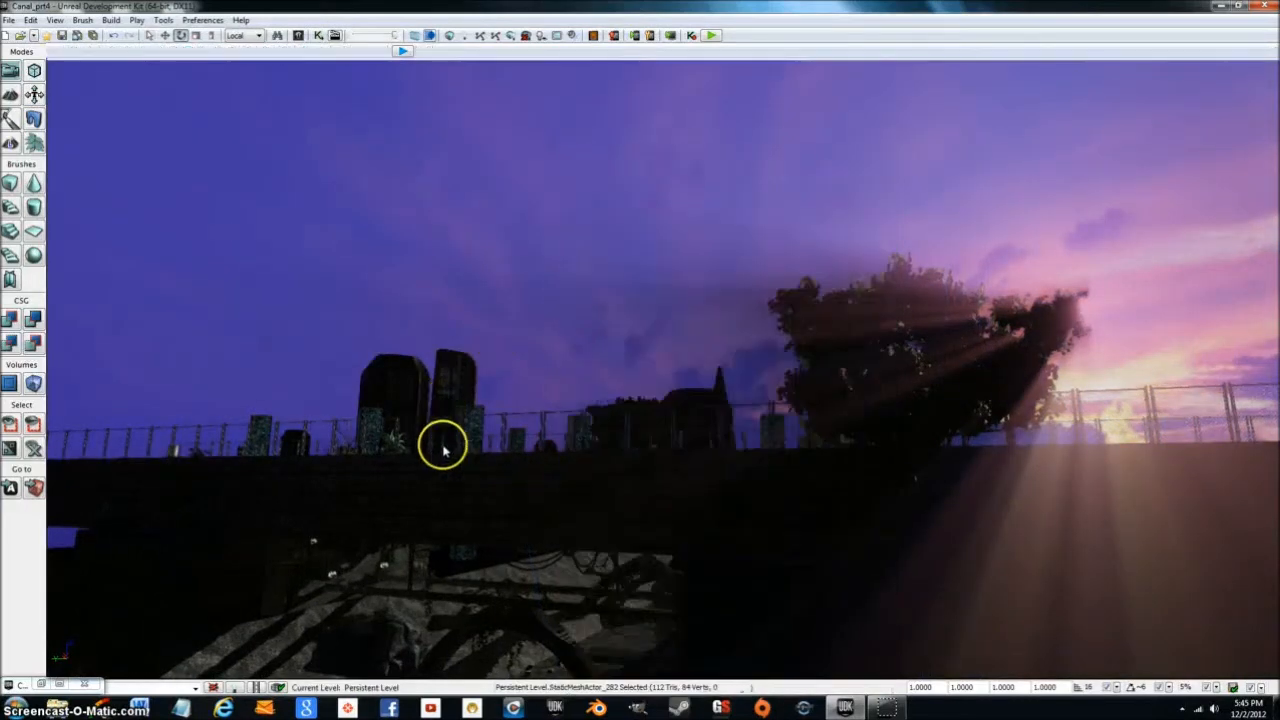
{"action": "left_click", "coordinate": [877, 399]}
{"action": "mouse_move", "coordinate": [520, 582]}
{"action": "right_mouse_down"}
{"action": "mouse_move", "coordinate": [544, 646]}
{"action": "mouse_move", "coordinate": [737, 634]}
{"action": "mouse_move", "coordinate": [516, 575]}
{"action": "right_mouse_up"}
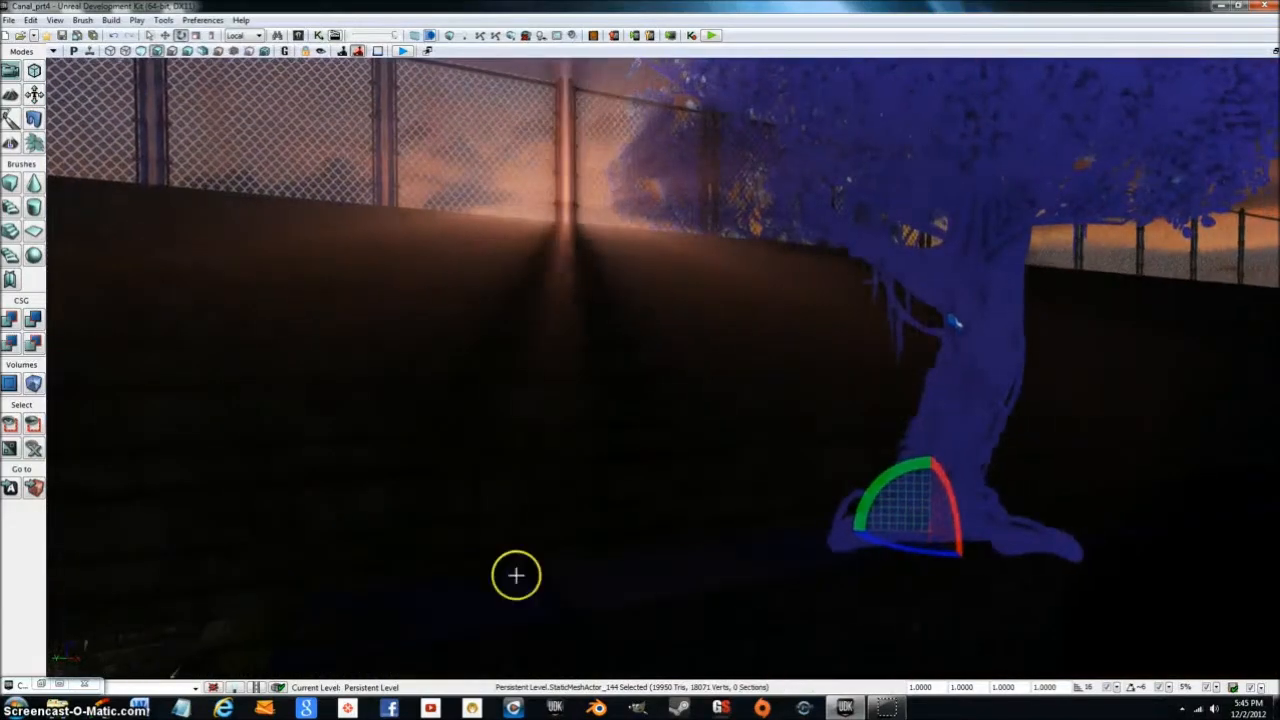
{"action": "left_click", "coordinate": [955, 330]}
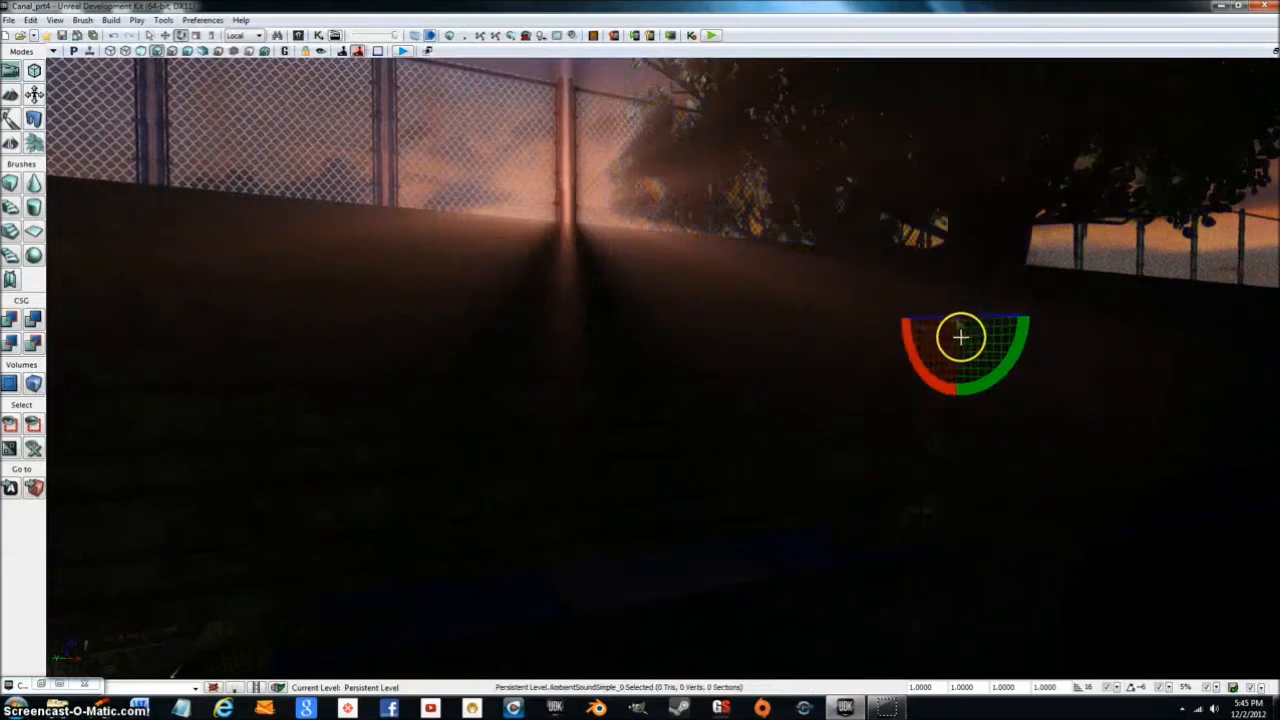
{"action": "left_click", "coordinate": [166, 35]}
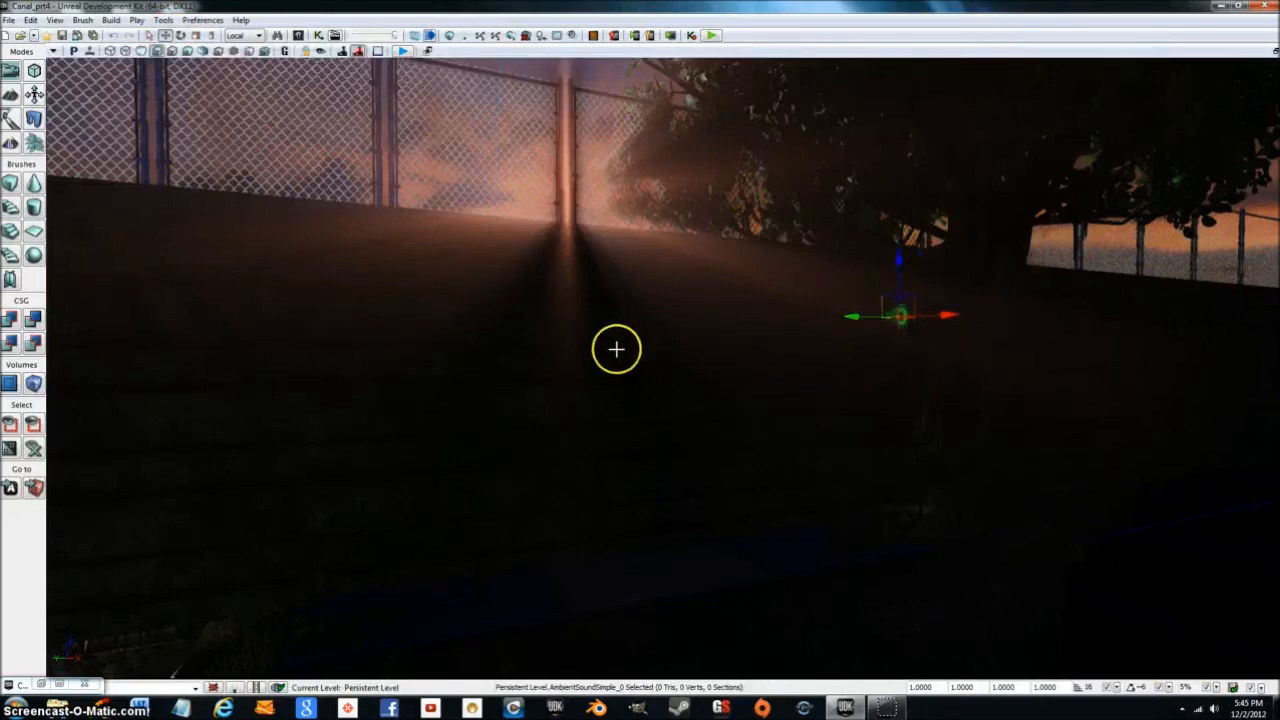
{"action": "right_click_drag", "start_coordinate": [516, 397], "coordinate": [1051, 330]}
{"action": "right_click_drag", "start_coordinate": [47, 445], "coordinate": [52, 508]}
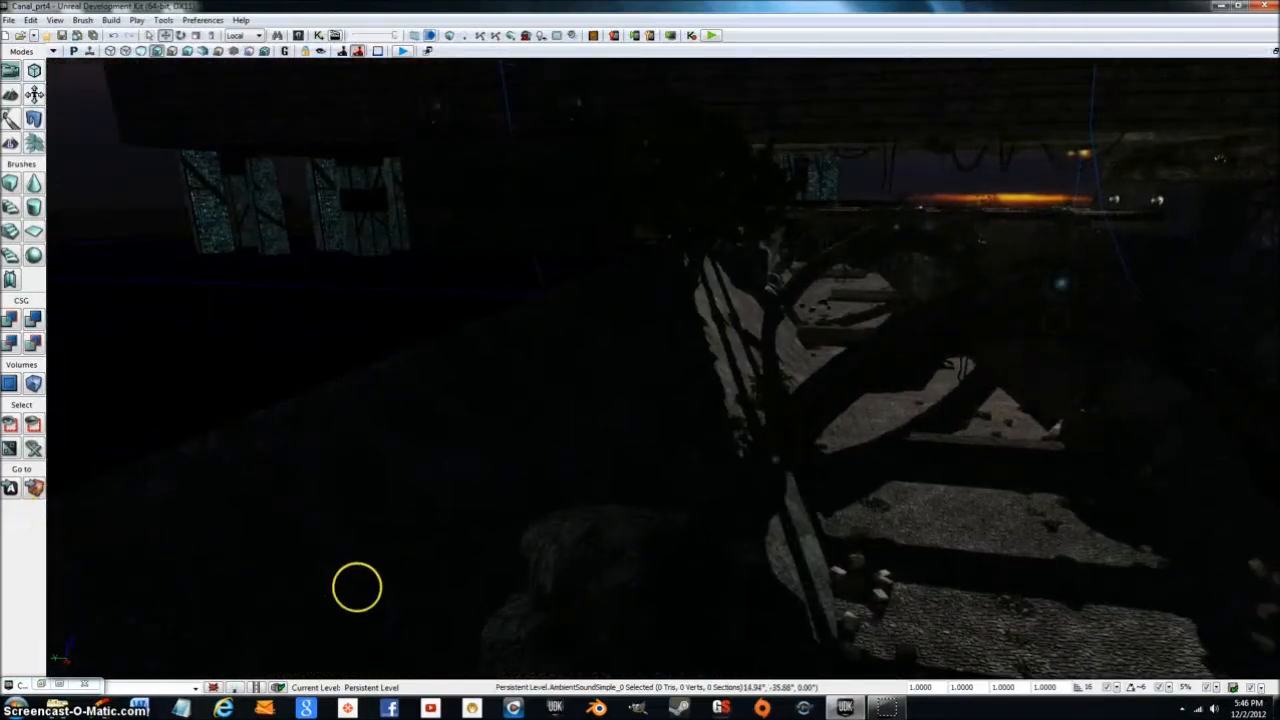
{"action": "right_click_drag", "start_coordinate": [357, 587], "coordinate": [423, 590]}
{"action": "right_click_drag", "start_coordinate": [584, 573], "coordinate": [532, 605]}
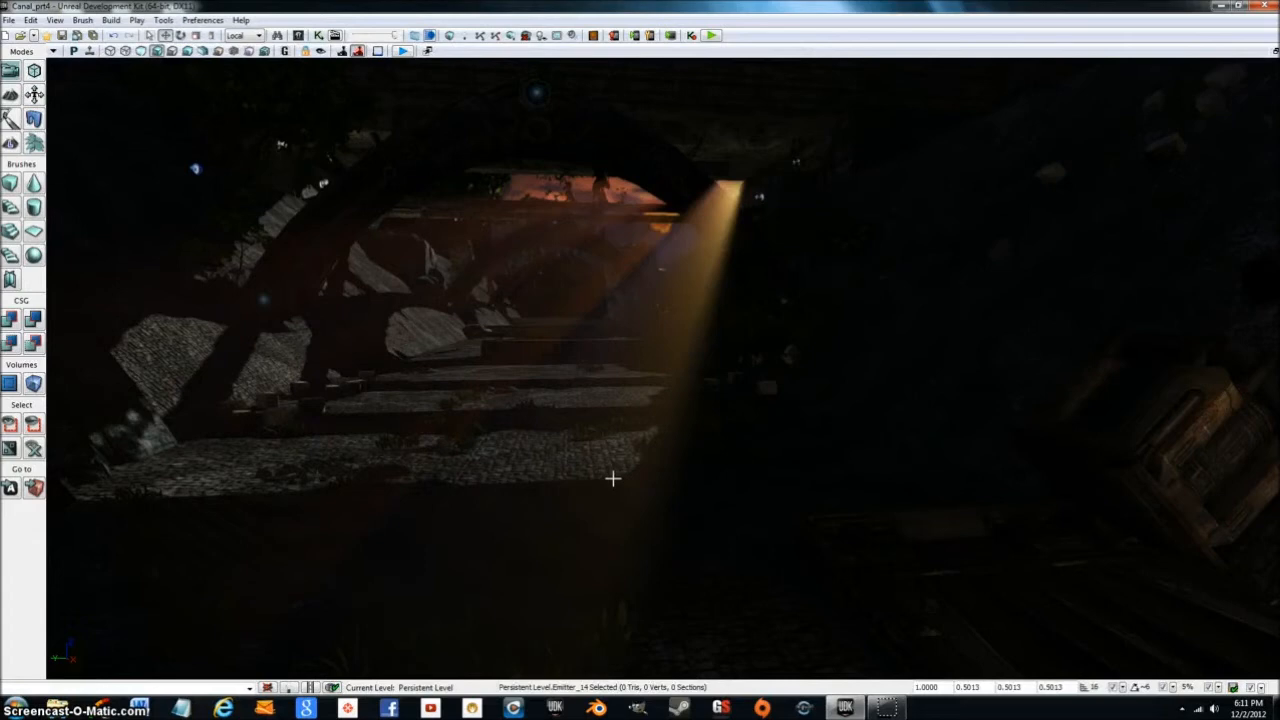
- Start a play test in the viewport and walk through the canal under the bridge to examine the light shafts and floating particles
{"action": "left_click", "coordinate": [404, 51]}
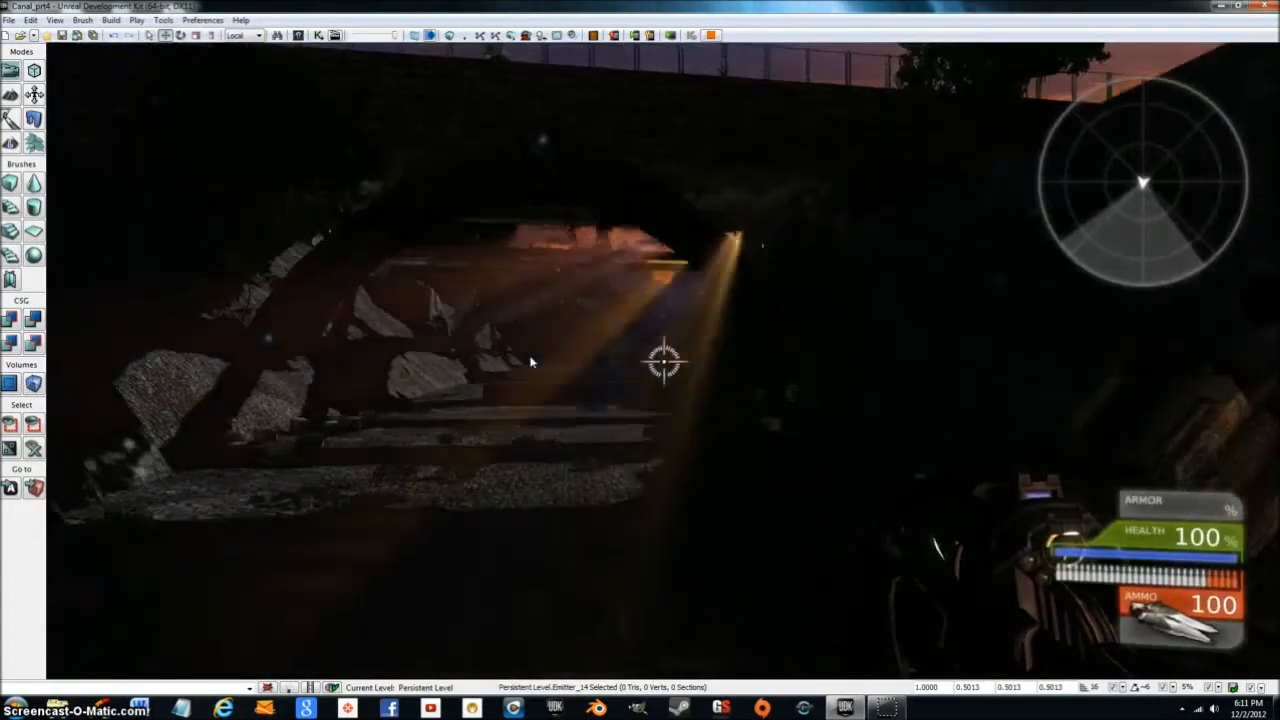
{"action": "left_click", "coordinate": [531, 362]}
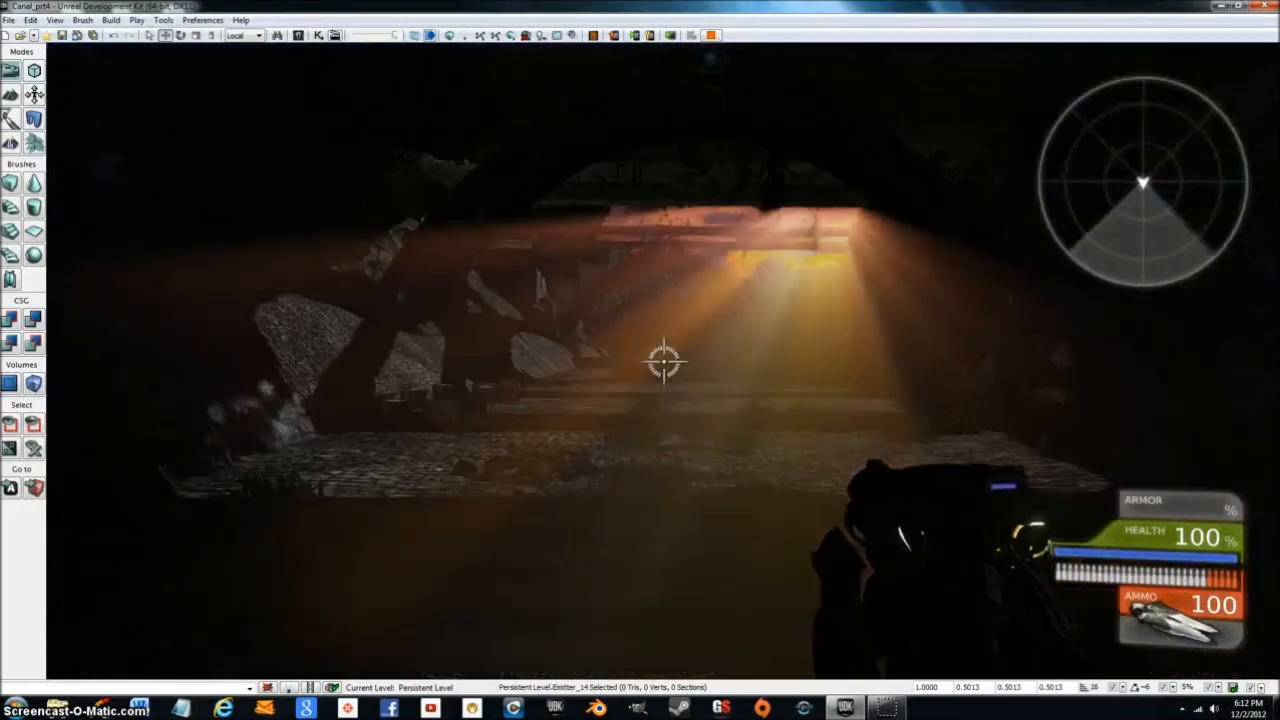
{"action": "key", "text": "w"}
{"action": "key", "text": "w"}
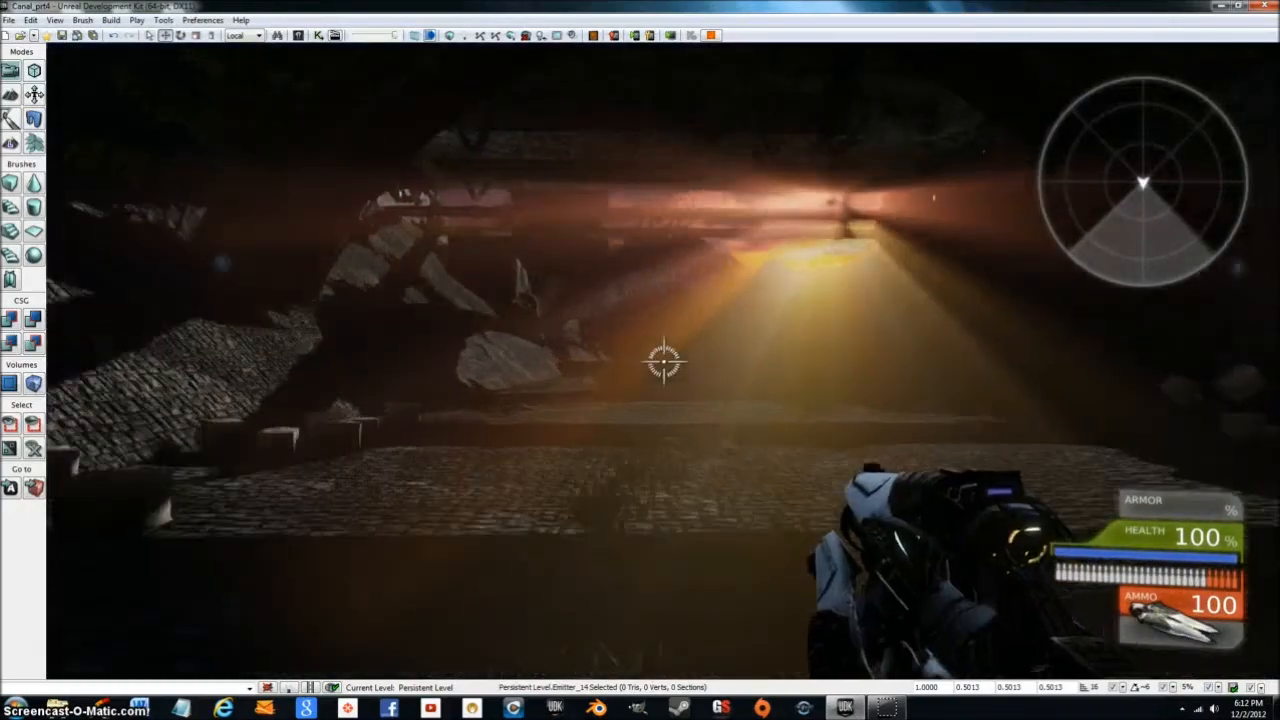
{"action": "key", "text": "w"}
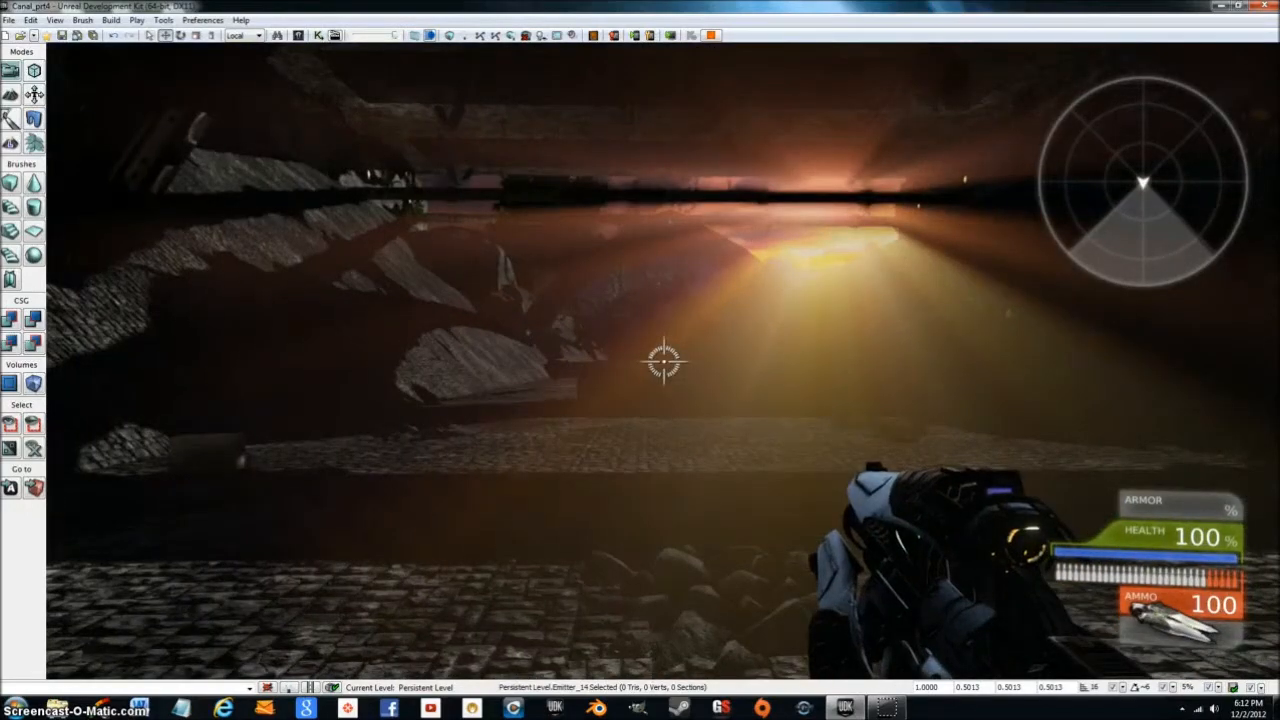
{"action": "key", "text": "w"}
{"action": "key", "text": "w"}
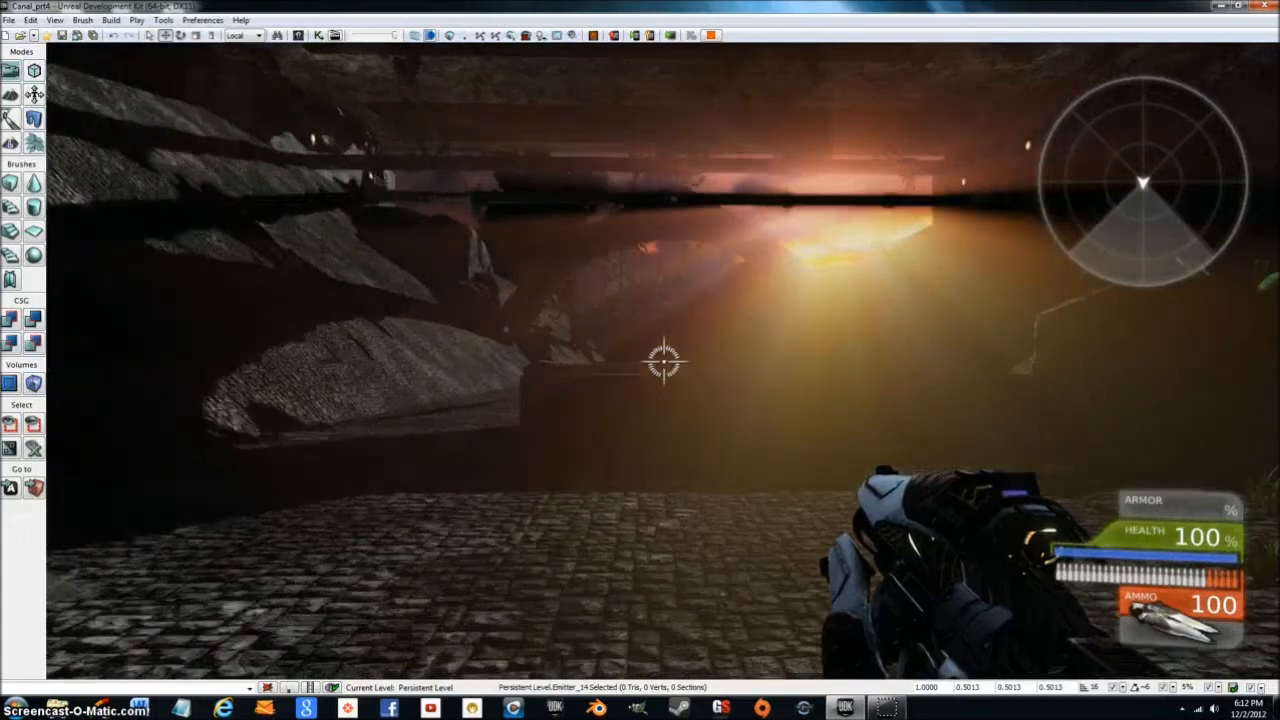
{"action": "key", "text": "w"}
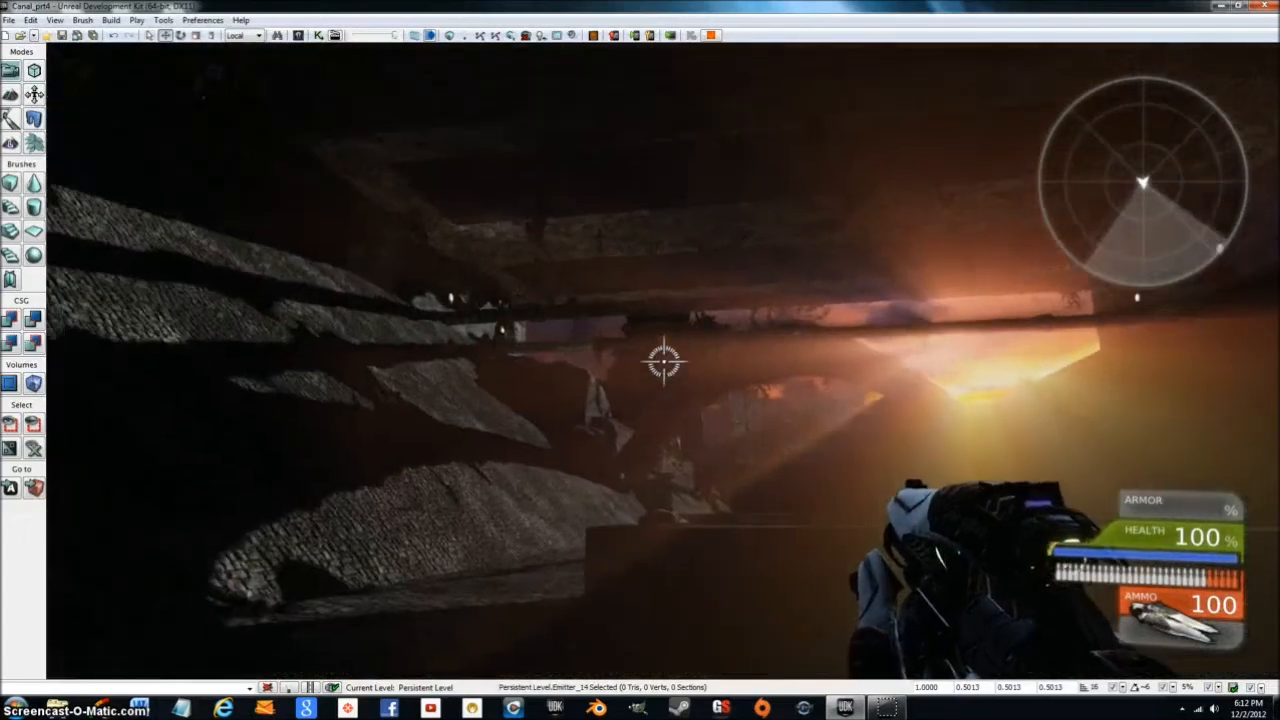
{"action": "key", "text": "w"}
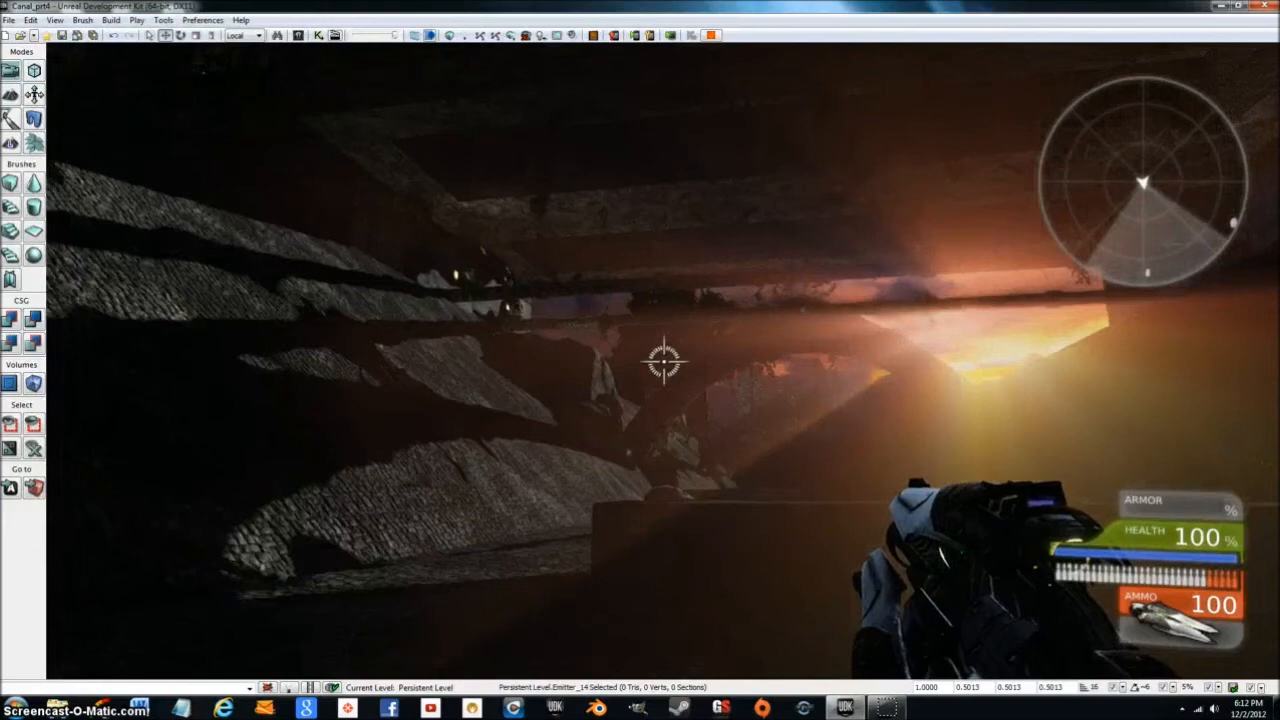
{"action": "key", "text": "w"}
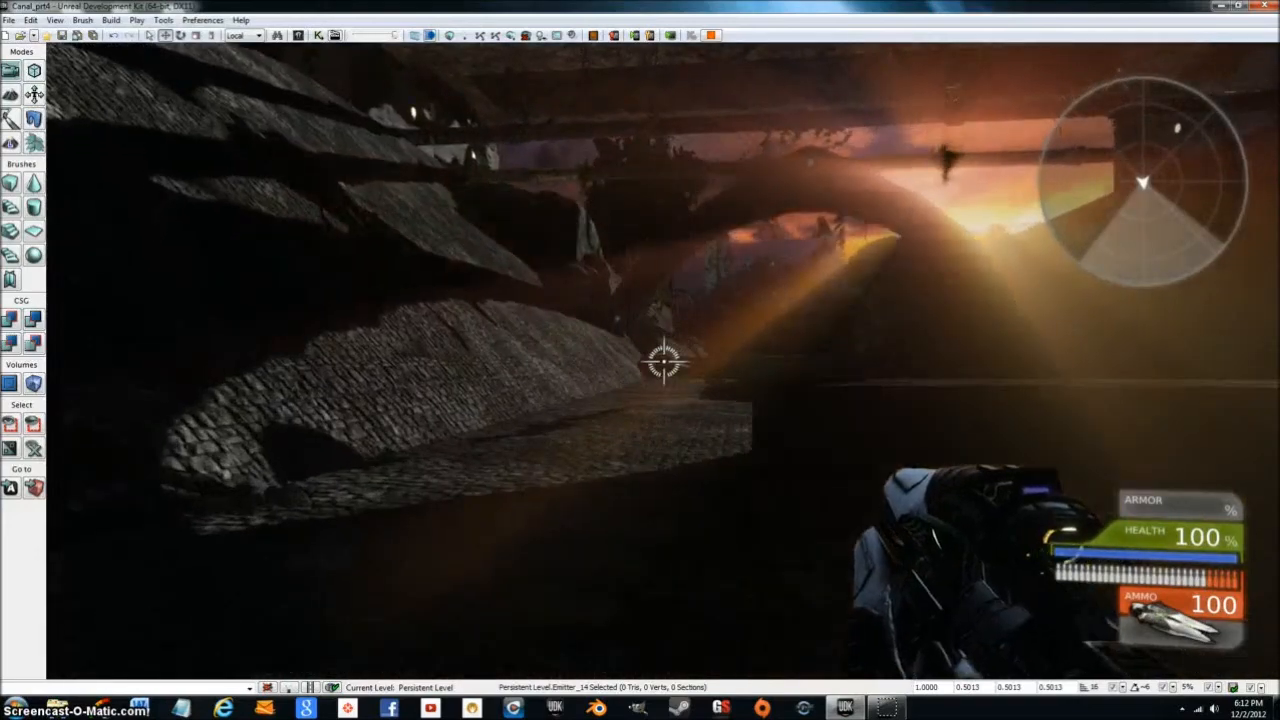
{"action": "key", "text": "w"}
{"action": "key", "text": "w"}
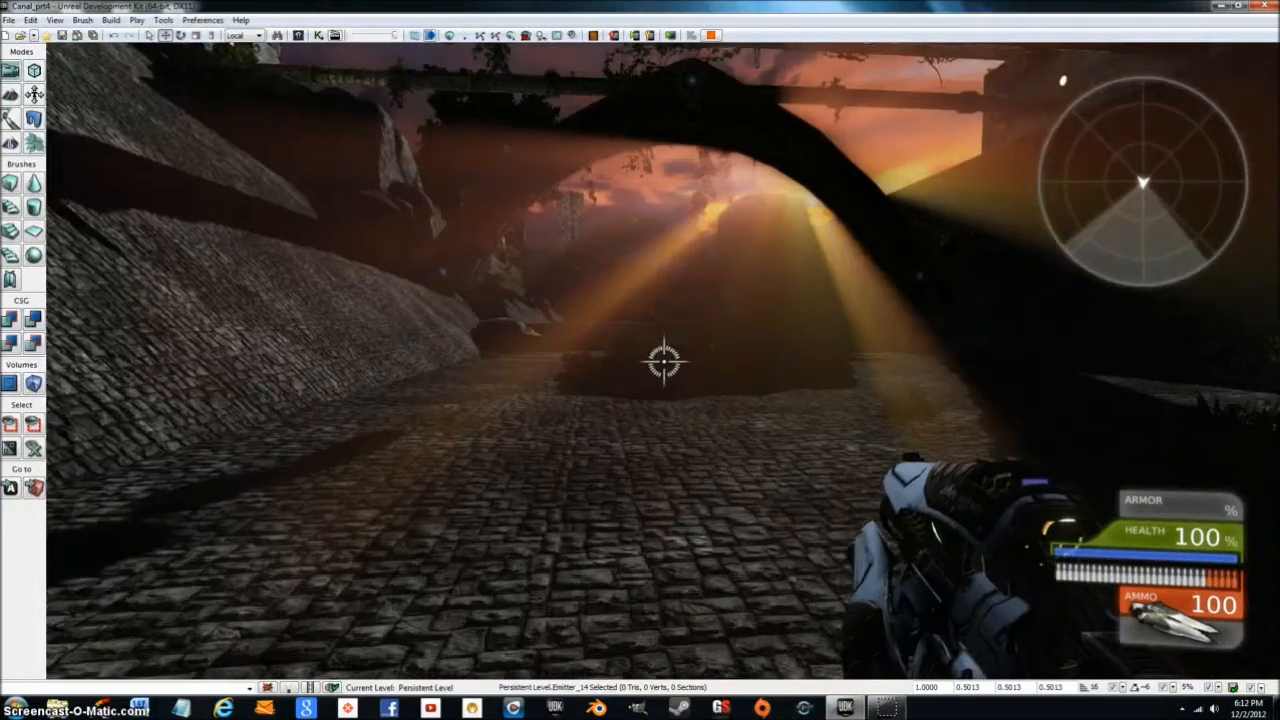
{"action": "key", "text": "w"}
{"action": "key", "text": "w"}
{"action": "key", "text": "w"}
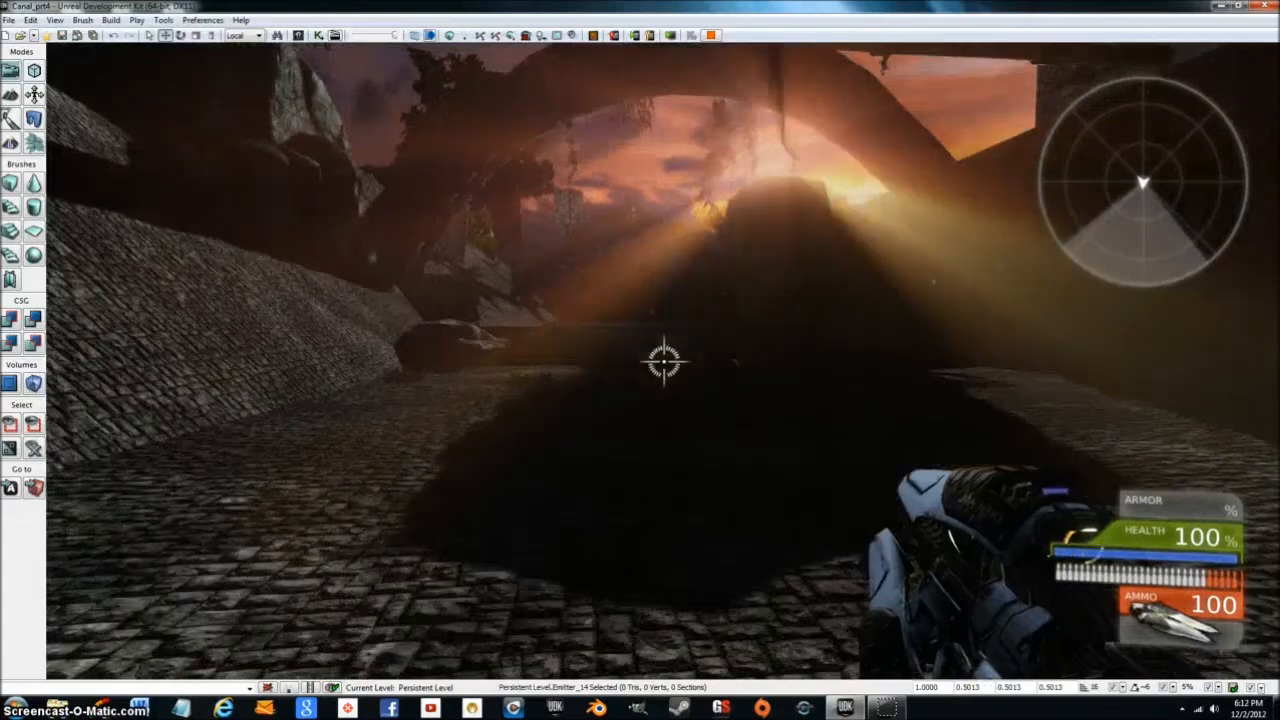
- Walk on along the cobbled canal bed past the arches and grass patches to check the atmosphere in the shaded stretch
{"action": "key", "text": "w"}
{"action": "key", "text": "w"}
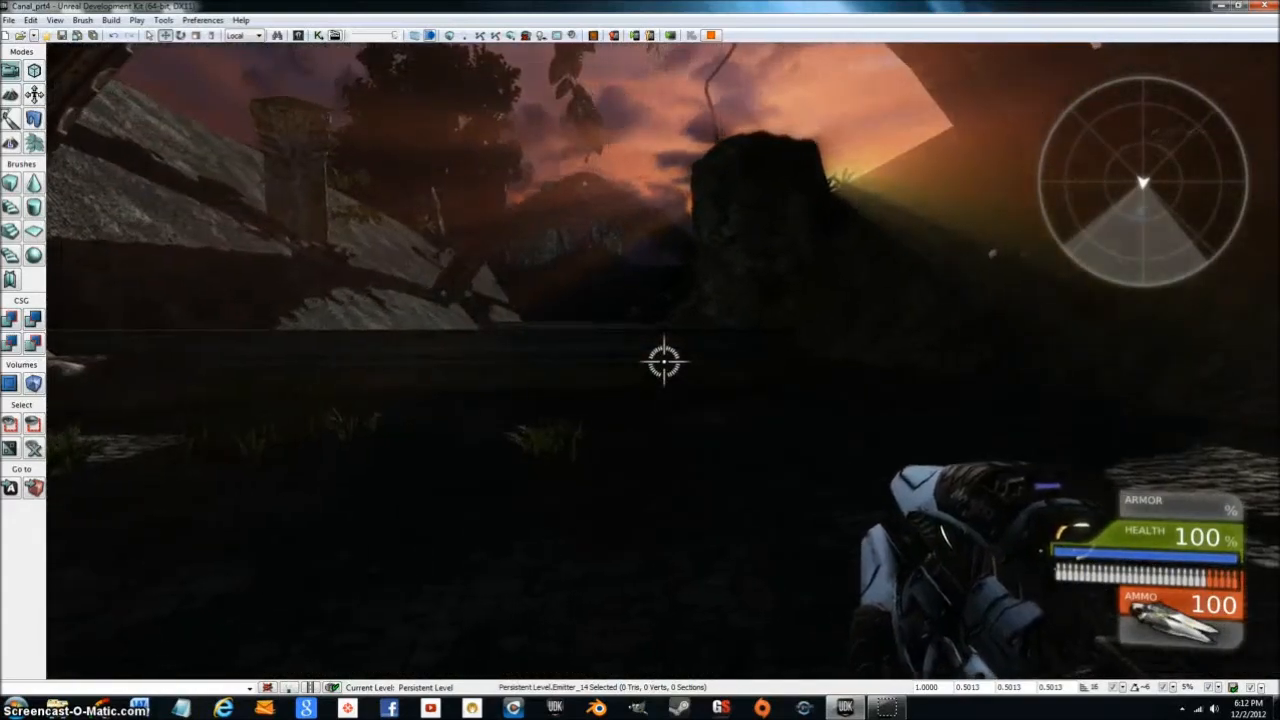
{"action": "key", "text": "w"}
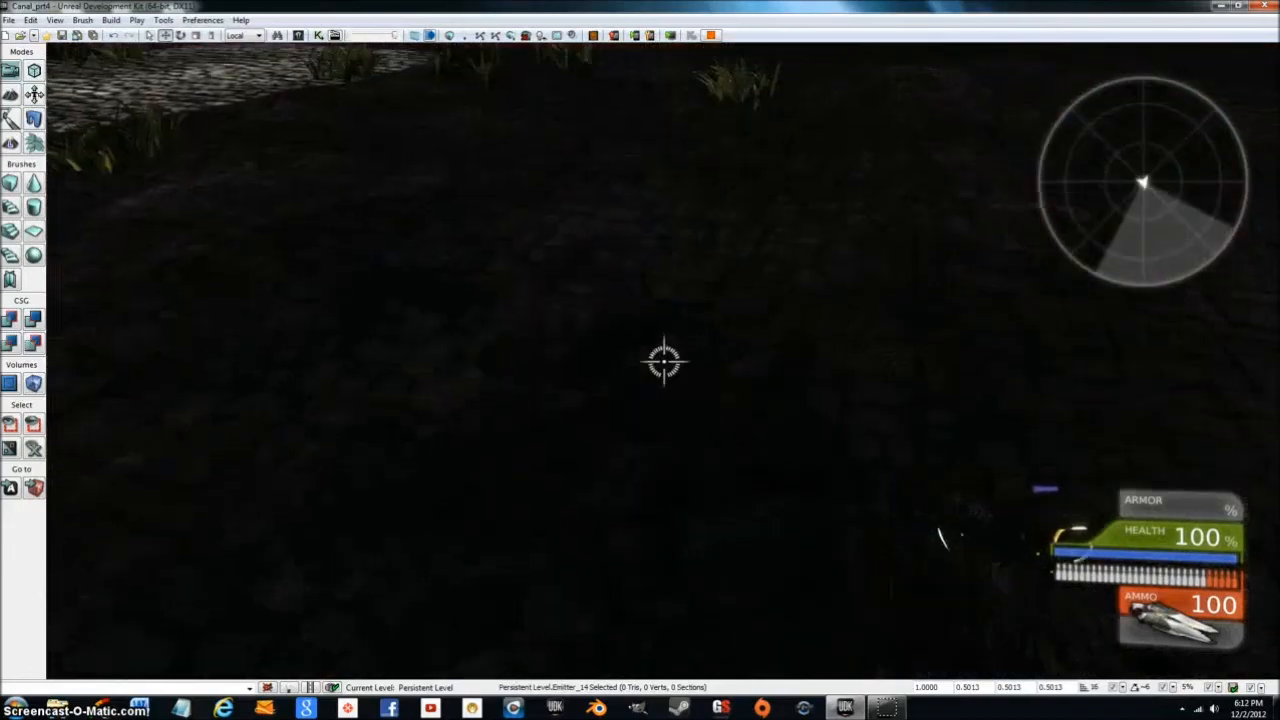
{"action": "key", "text": "w"}
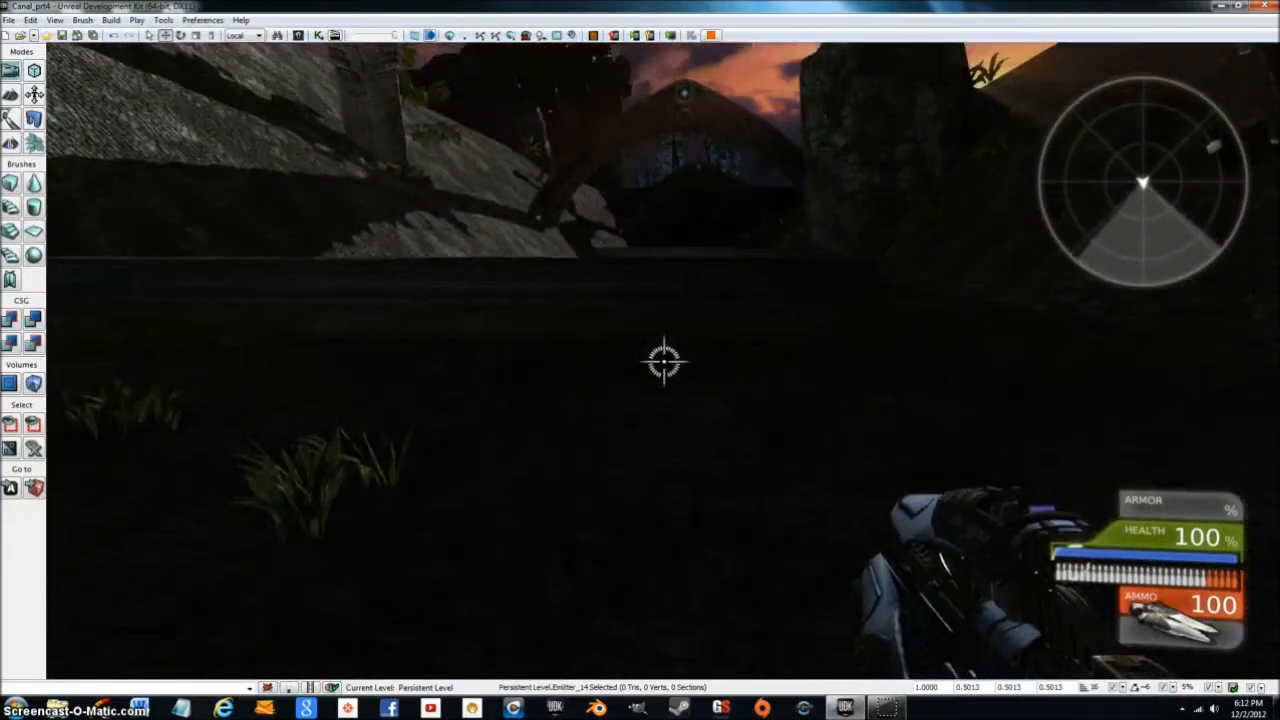
{"action": "key", "text": "w"}
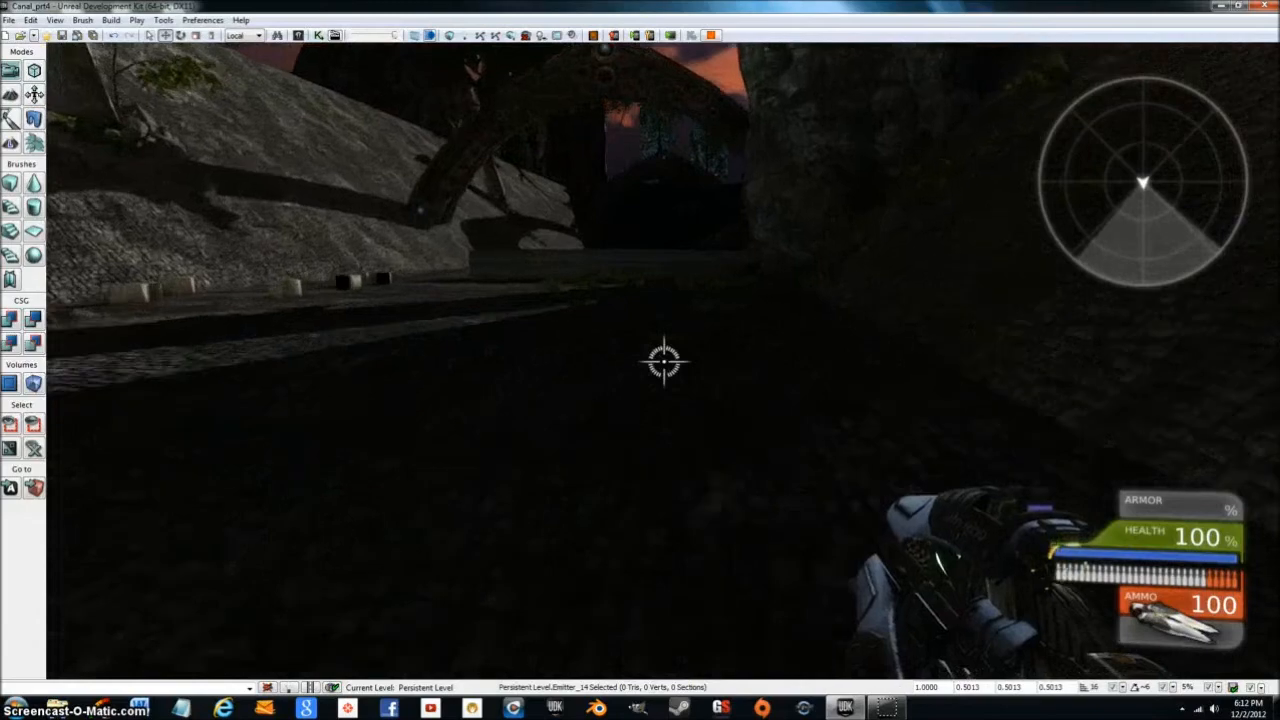
{"action": "key", "text": "w"}
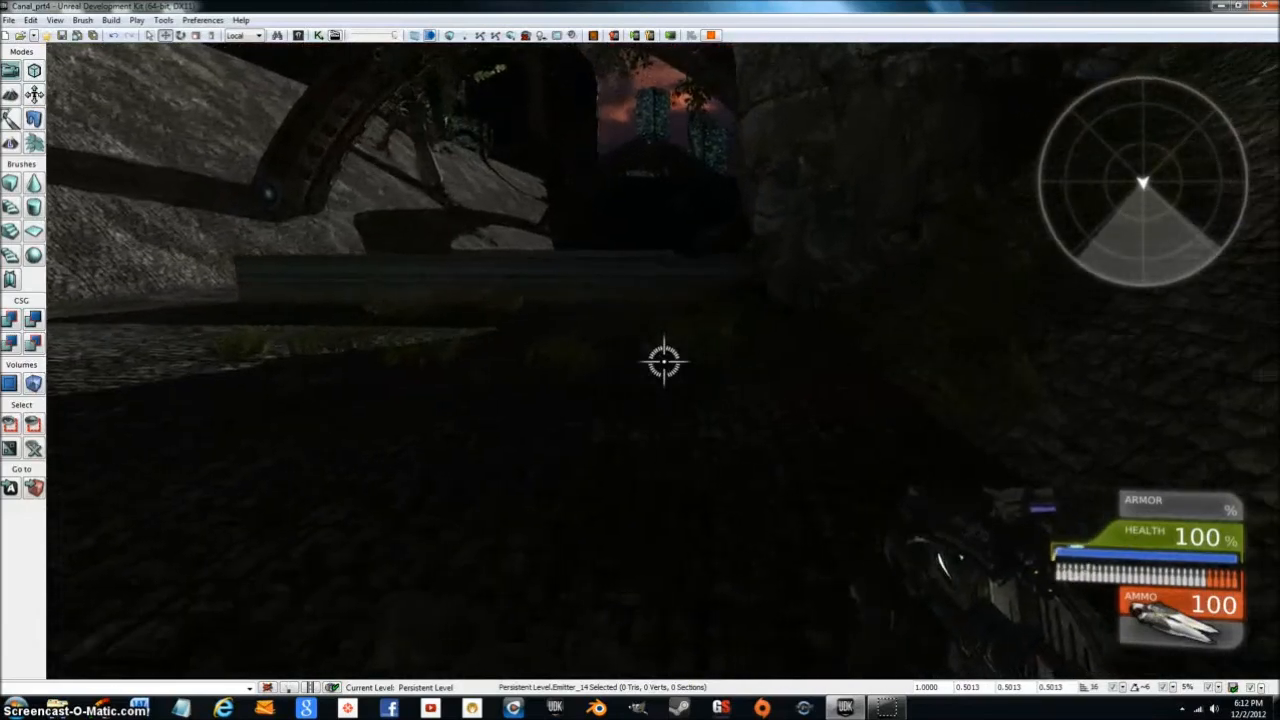
{"action": "key", "text": "w"}
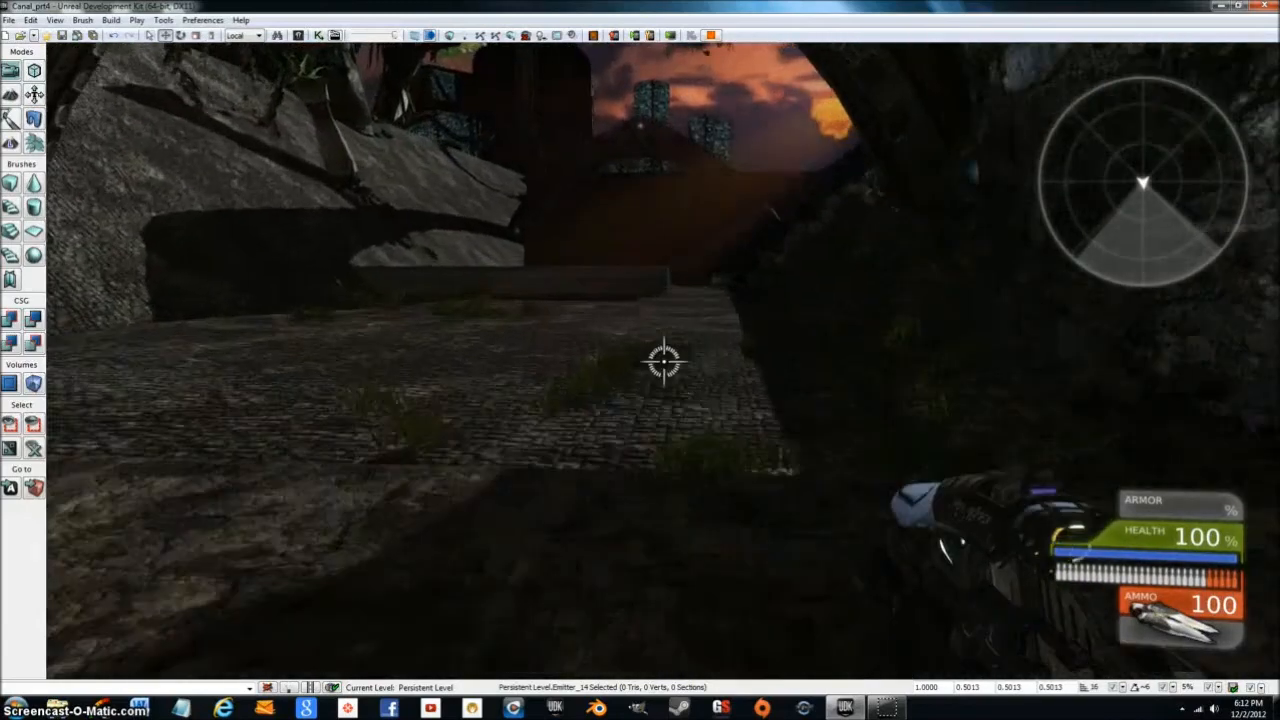
{"action": "key", "text": "w"}
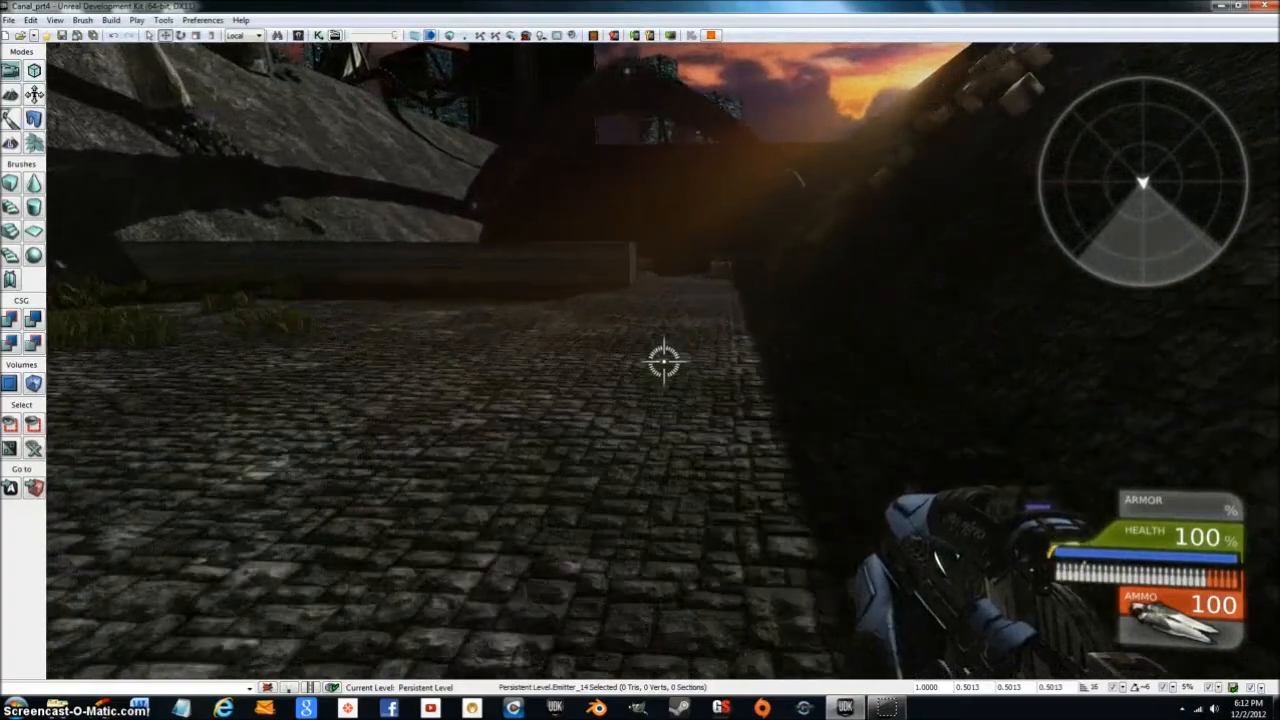
{"action": "key", "text": "w"}
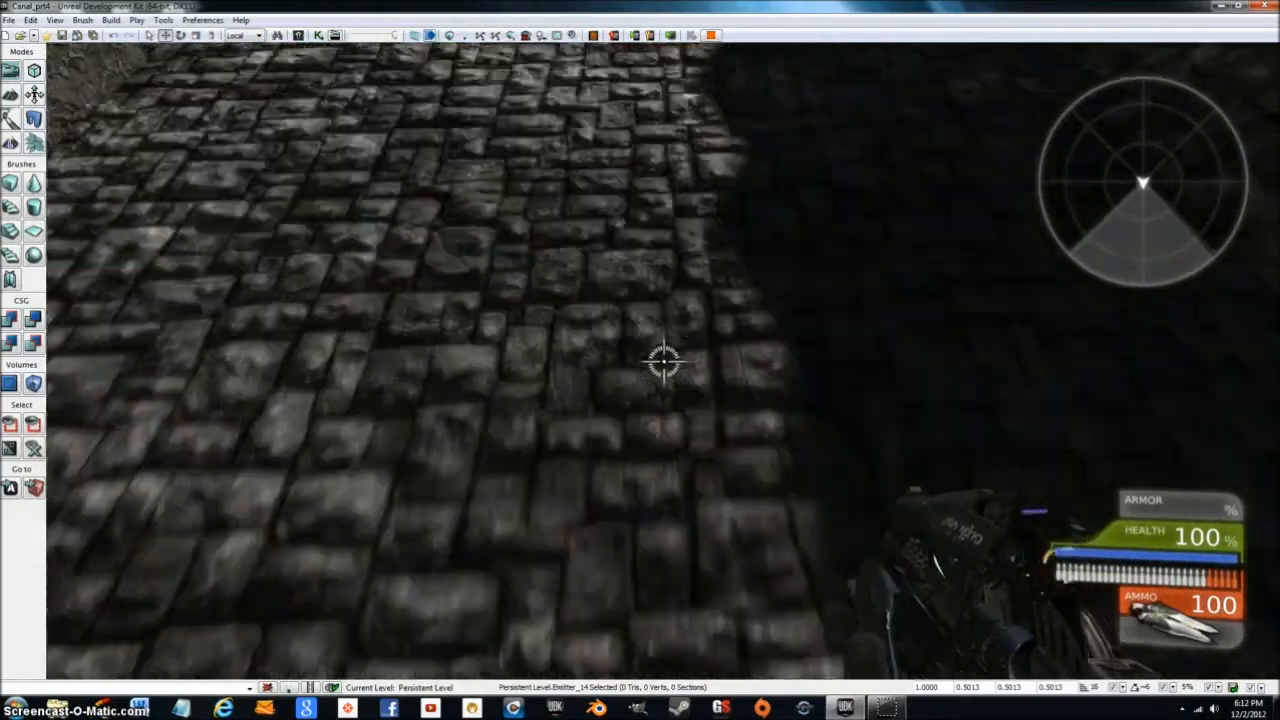
{"action": "key", "text": "w"}
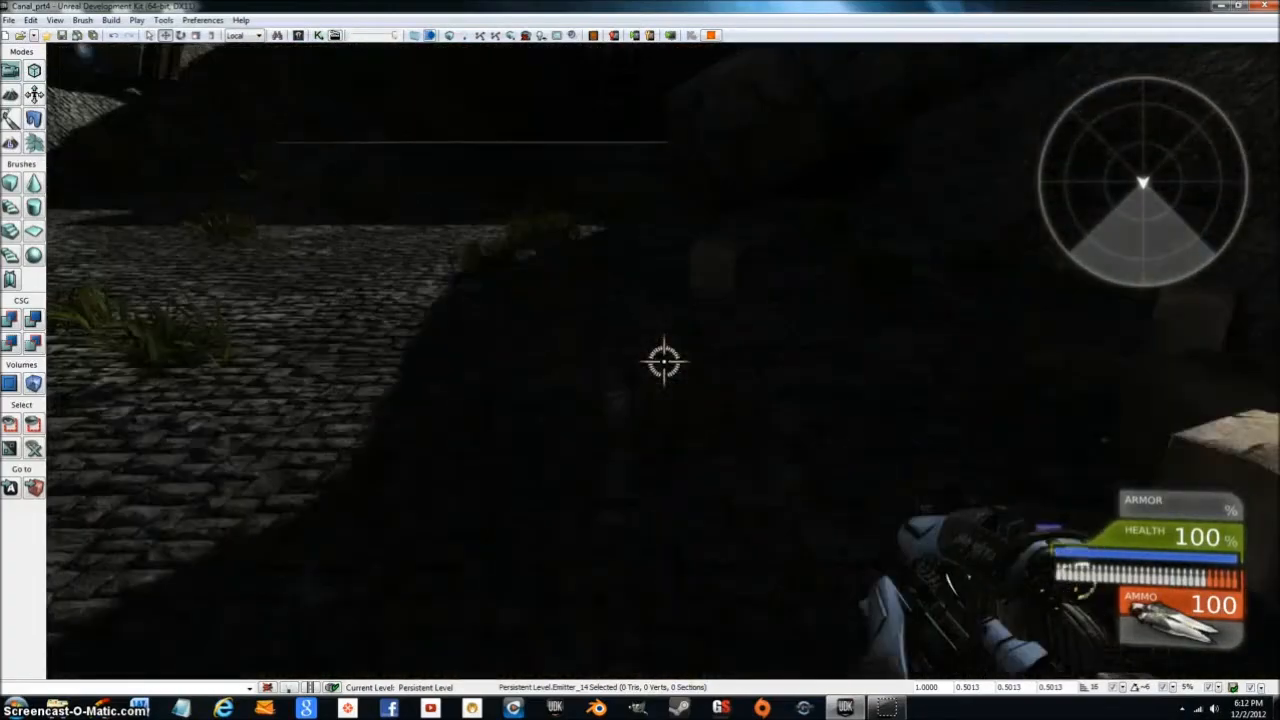
{"action": "key", "text": "w"}
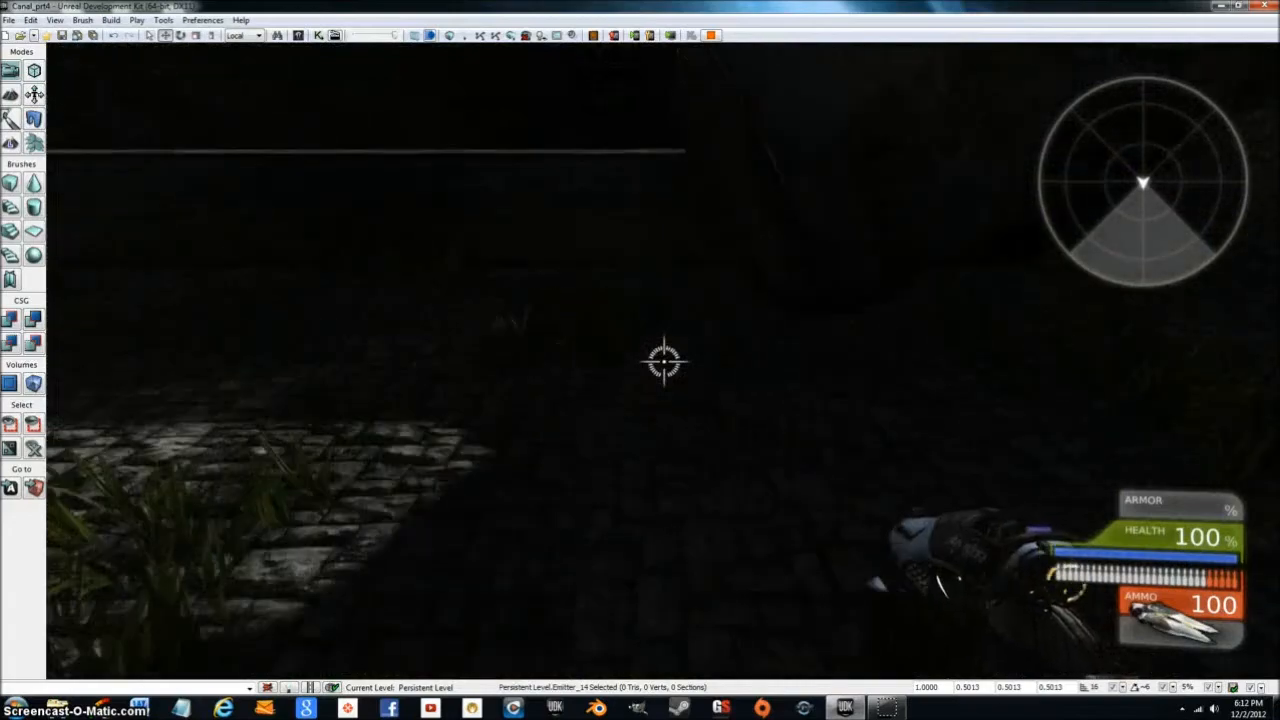
- Jump over the low ledge and approach the burning barrel beside the recessed wall opening to inspect the fire effect
{"action": "key", "text": "space"}
{"action": "key", "text": "space"}
{"action": "key", "text": "w"}
{"action": "key", "text": "w"}
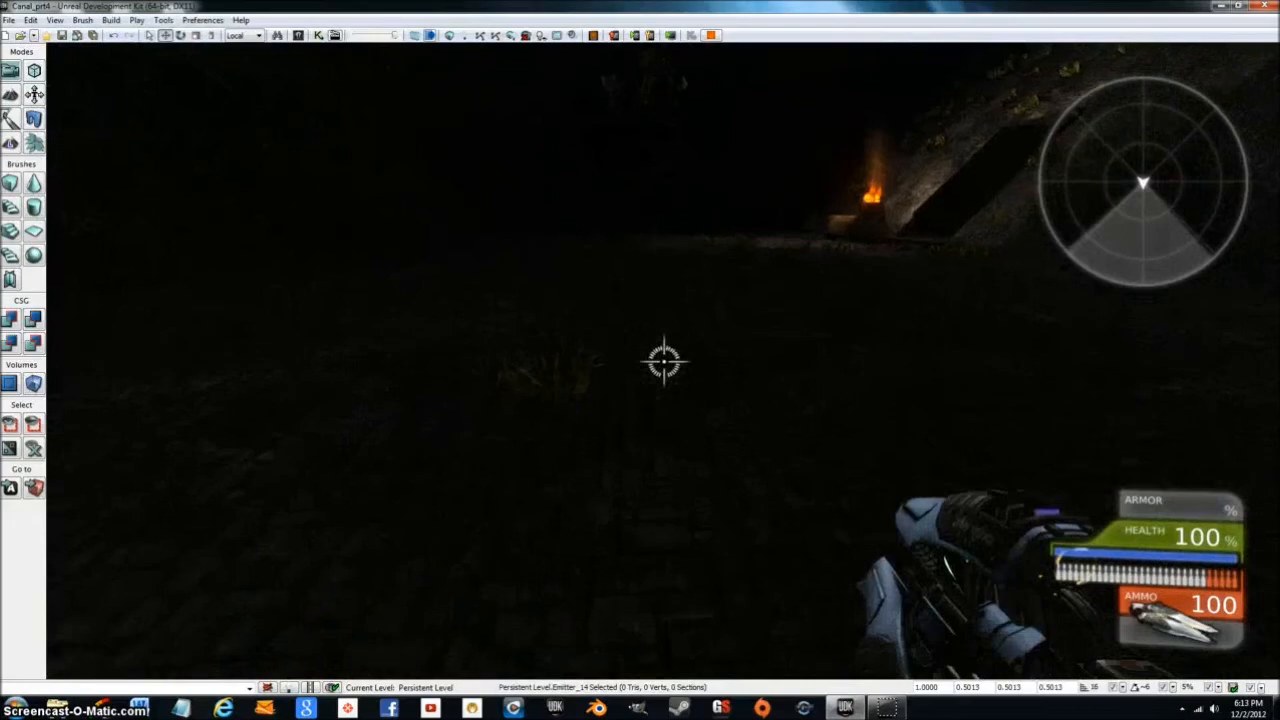
{"action": "key", "text": "w"}
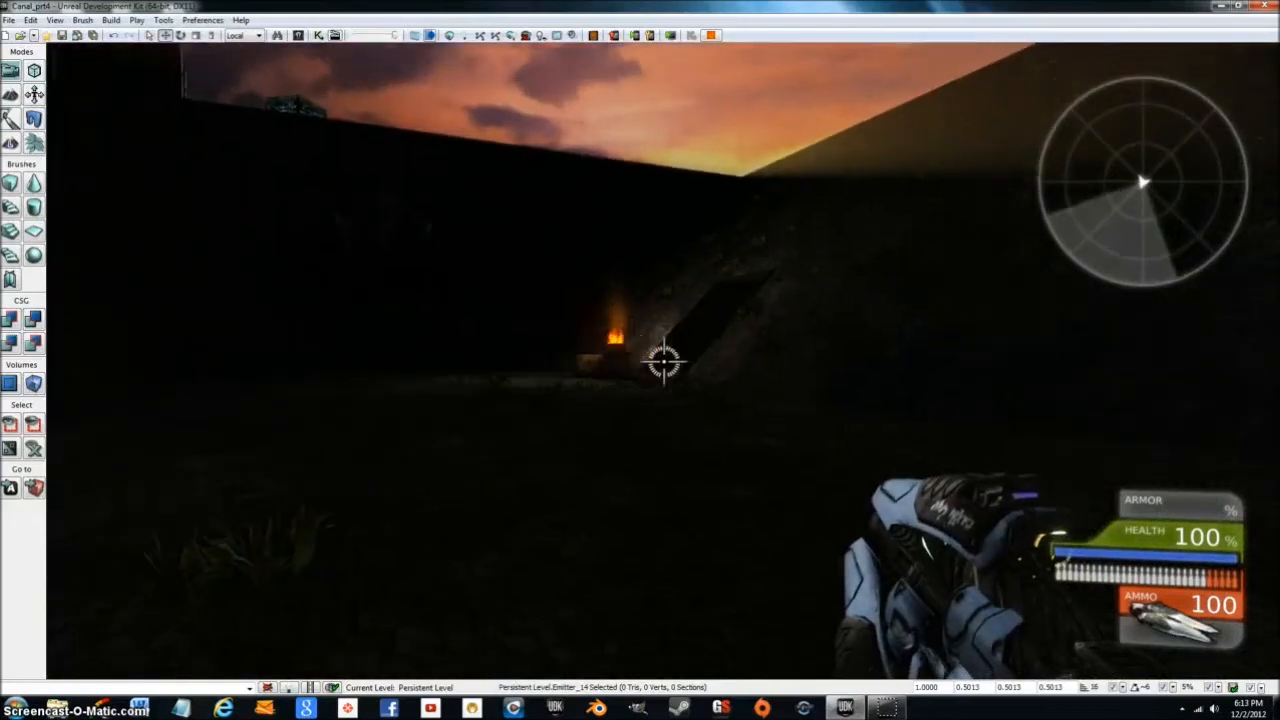
{"action": "key", "text": "w"}
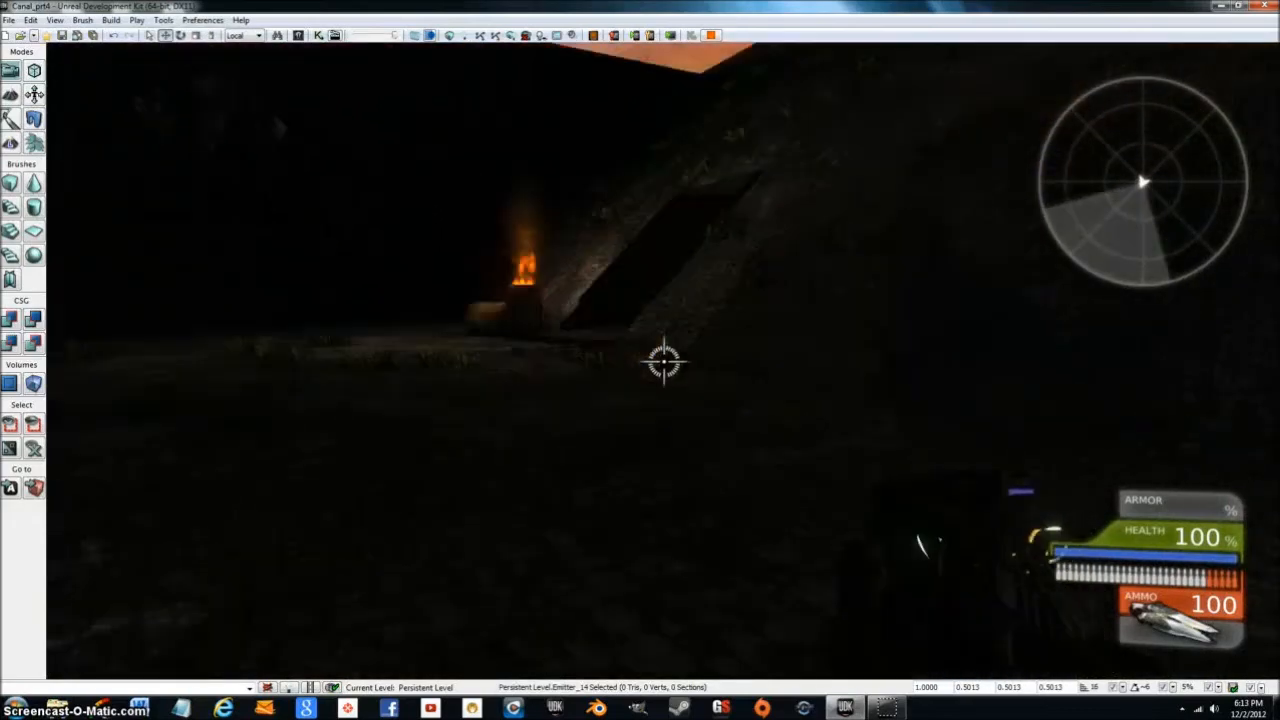
{"action": "key", "text": "w"}
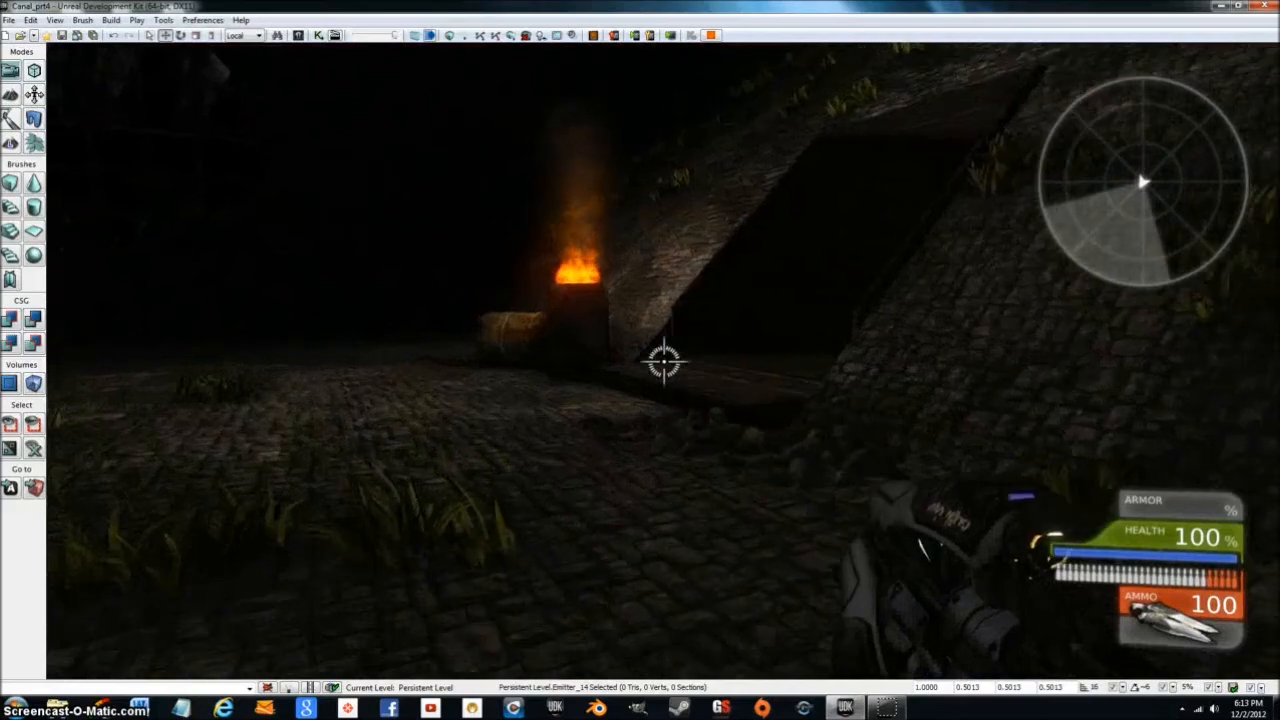
{"action": "key", "text": "w"}
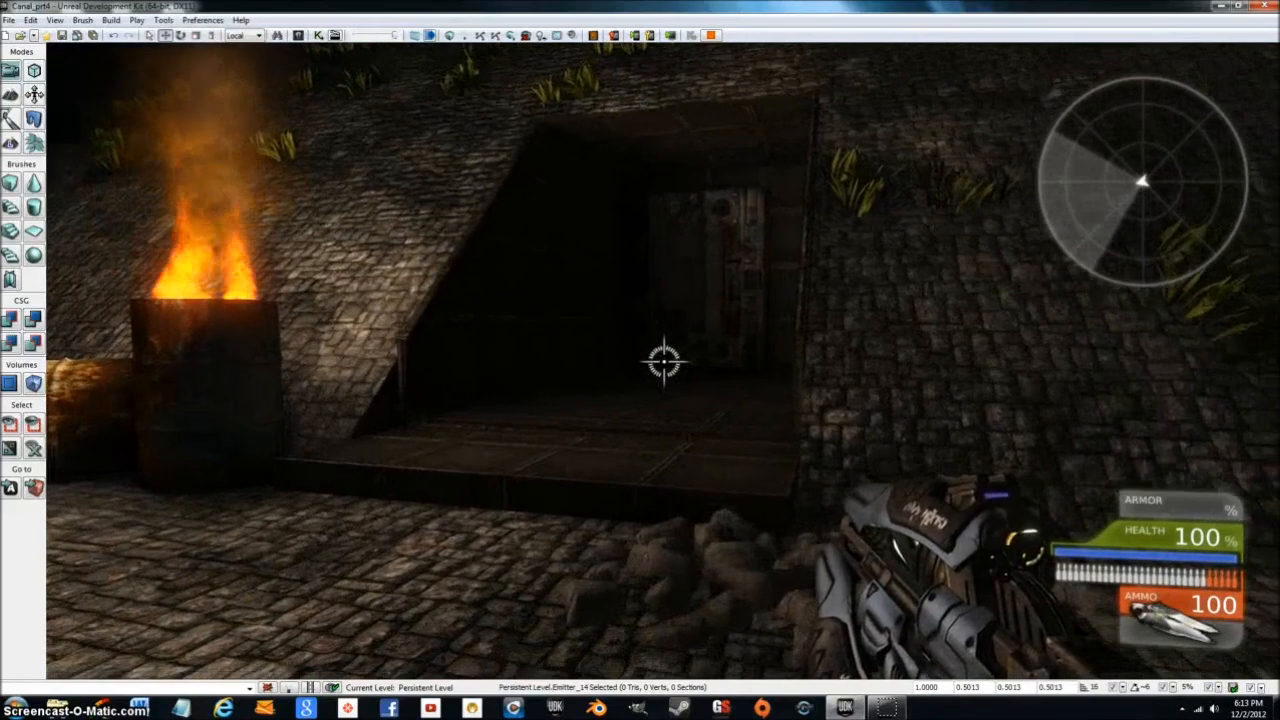
- End the play test and save the Canal_prt4 level
{"action": "key", "text": "Escape"}
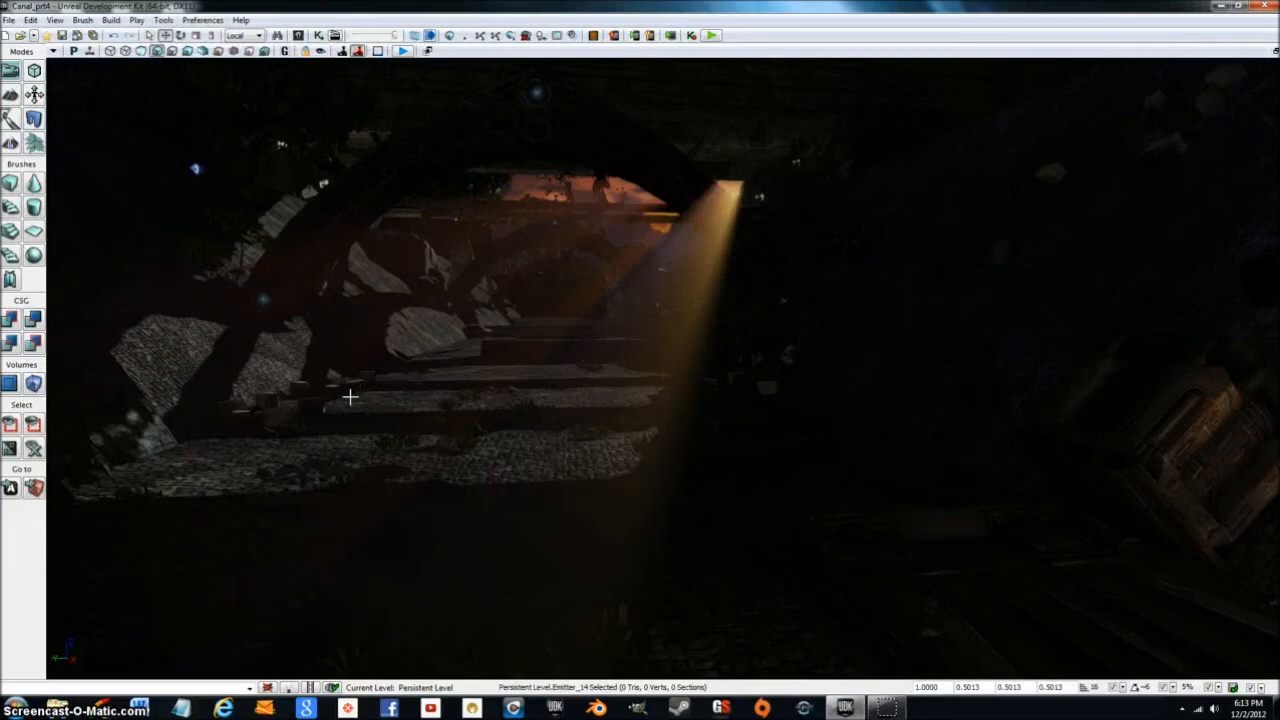
{"action": "right_click_drag", "start_coordinate": [353, 386], "coordinate": [301, 291]}
{"action": "left_click", "coordinate": [63, 35]}
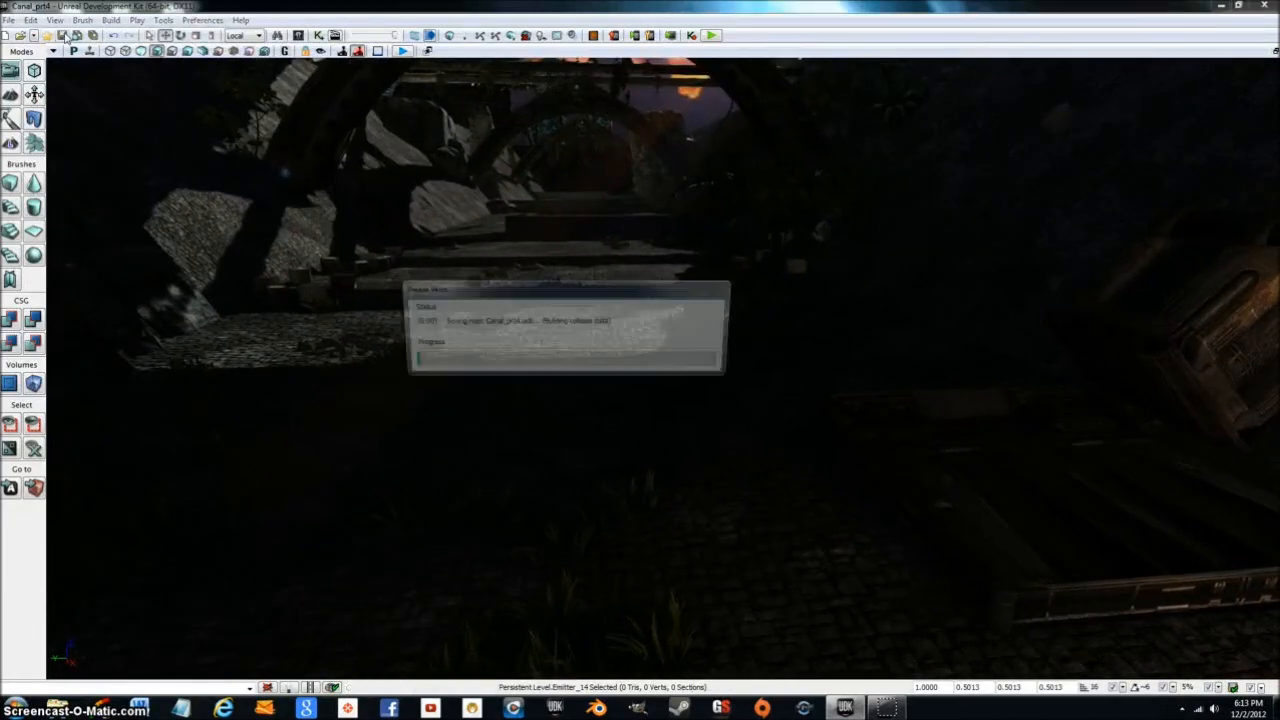